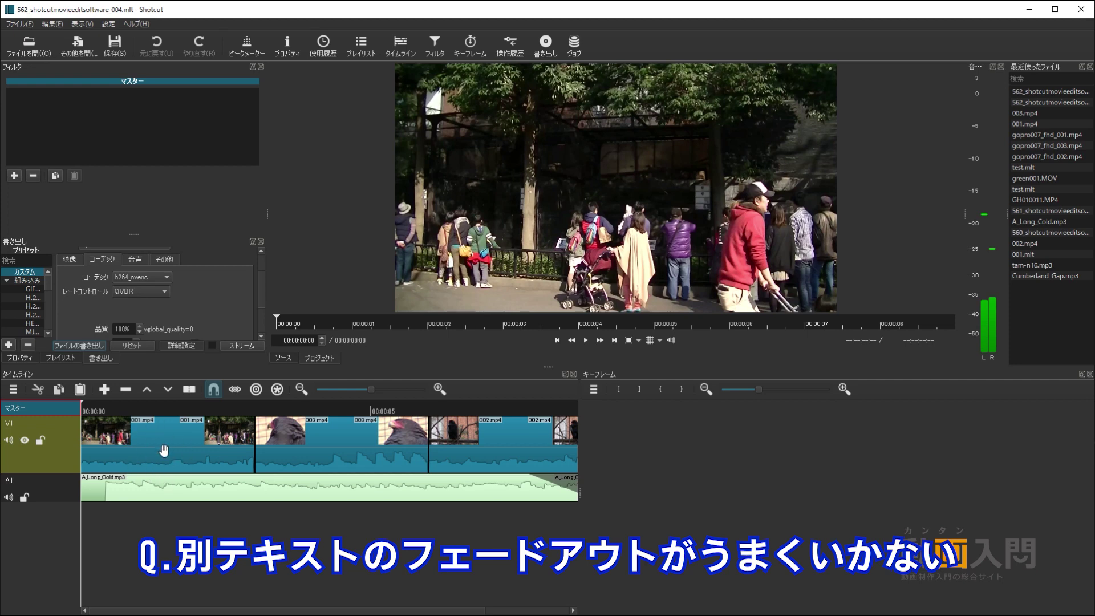
Step: Add a second video track above V1 in the timeline
right_click(29, 464)
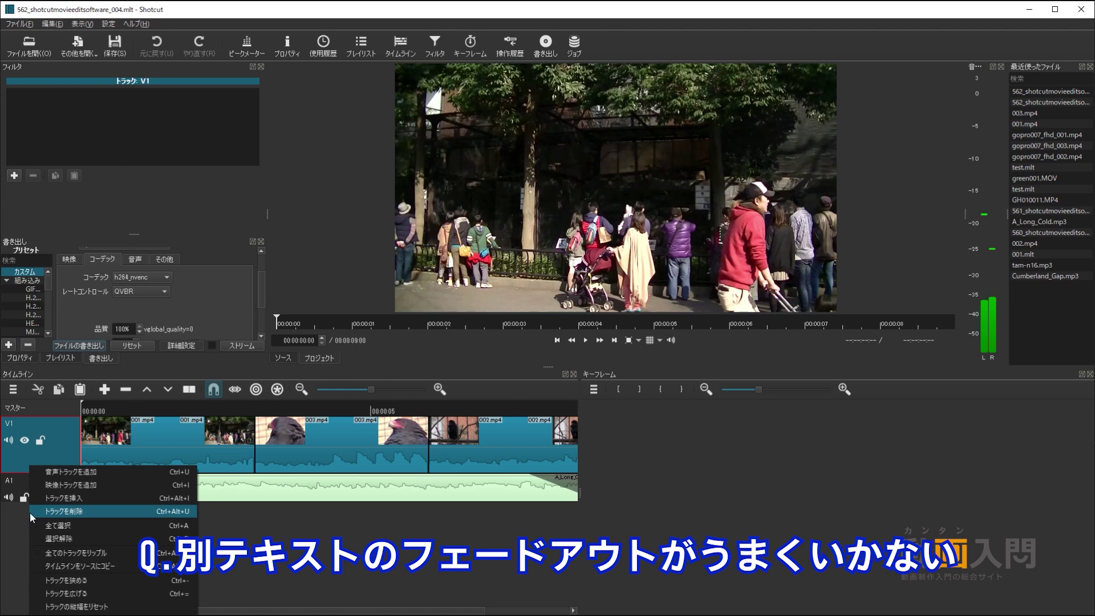
click(252, 530)
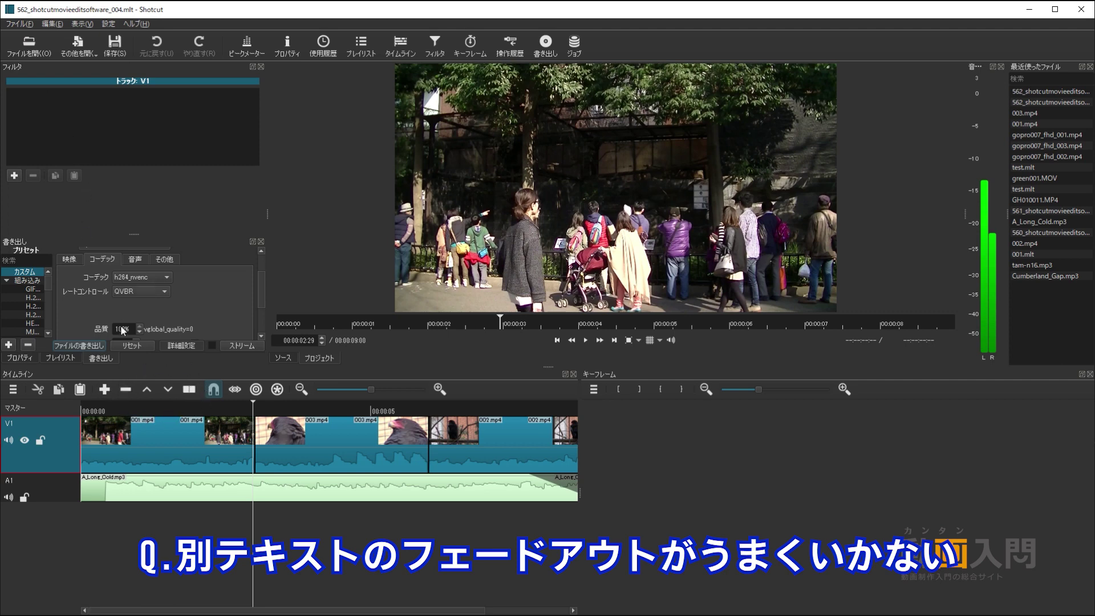
click(127, 406)
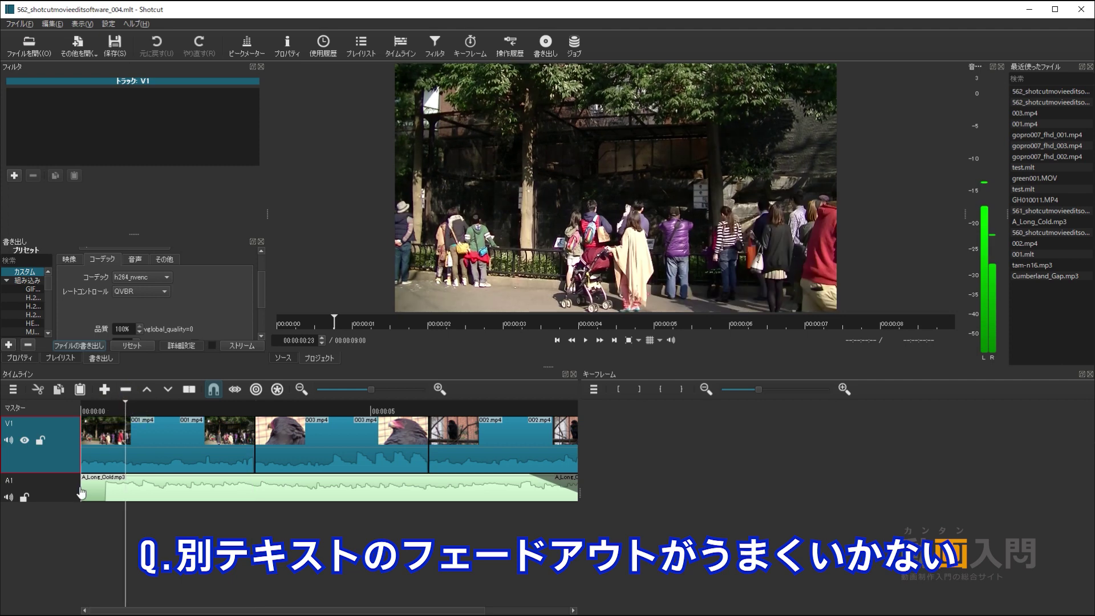
right_click(60, 495)
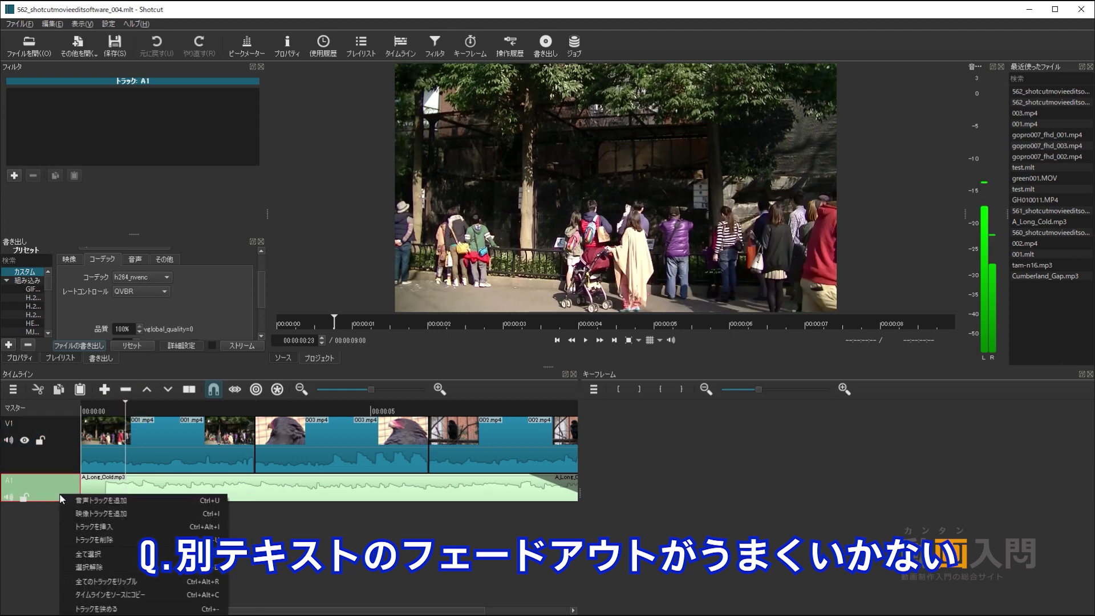
click(89, 512)
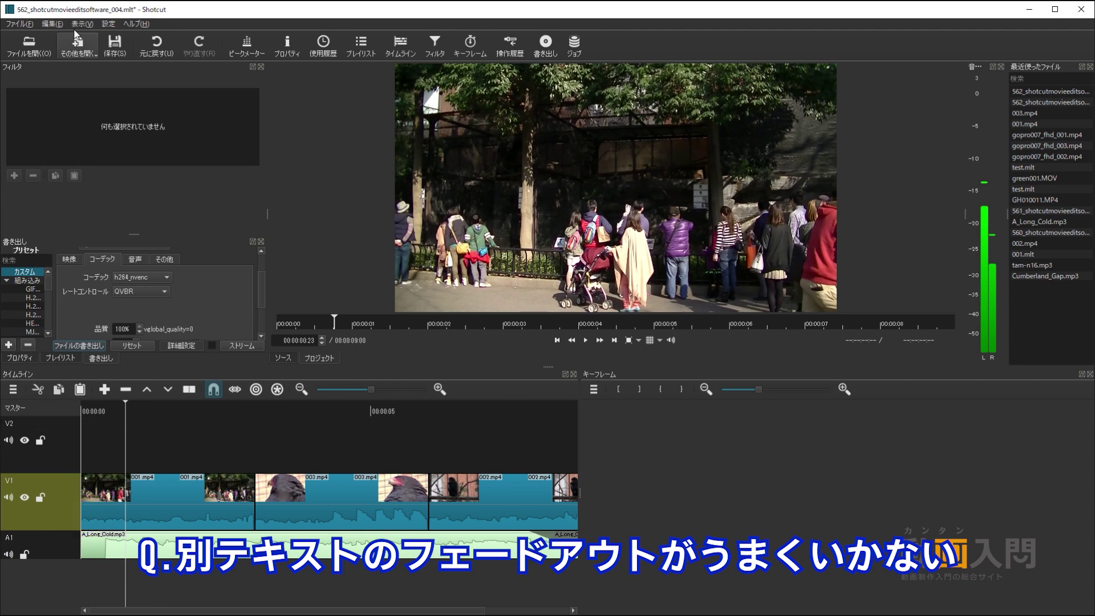
Step: Create a text generator clip with a transparent background reading "上野動物園にやってきた！"
click(22, 23)
click(26, 24)
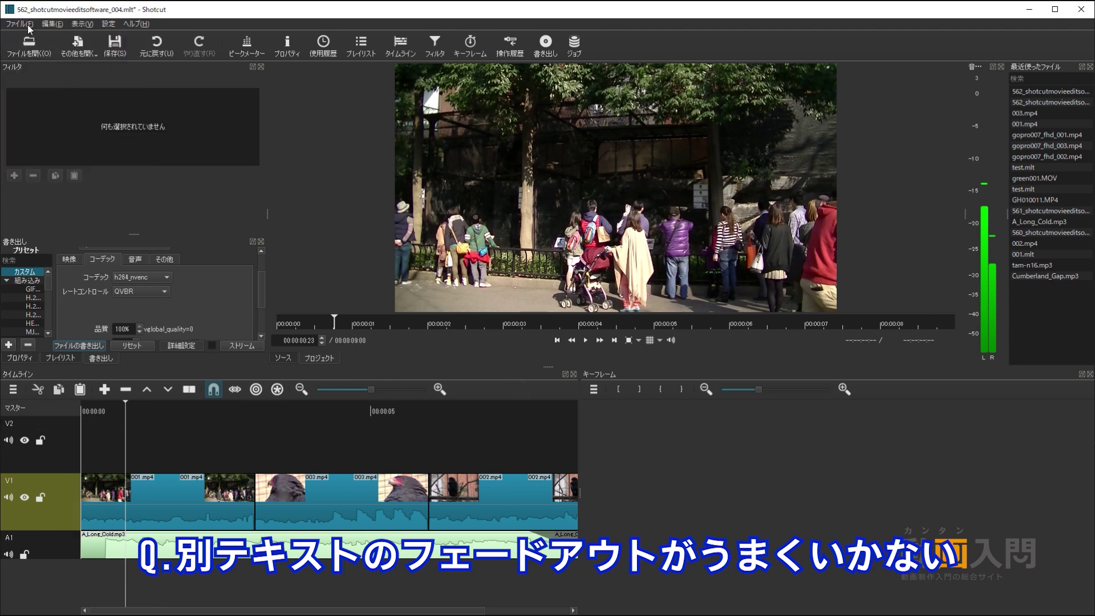
click(28, 26)
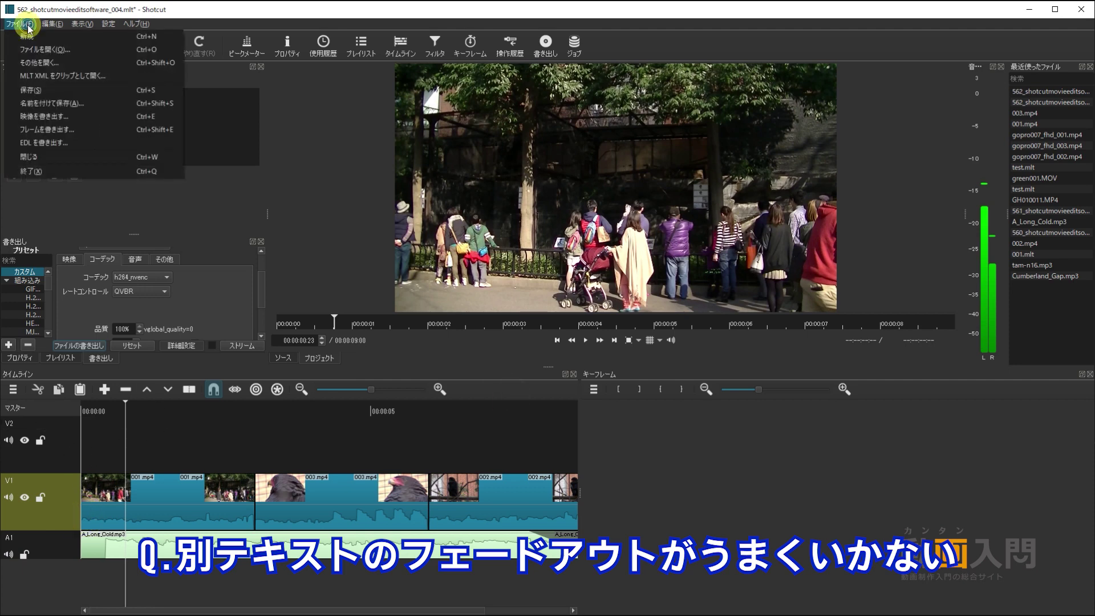
click(54, 61)
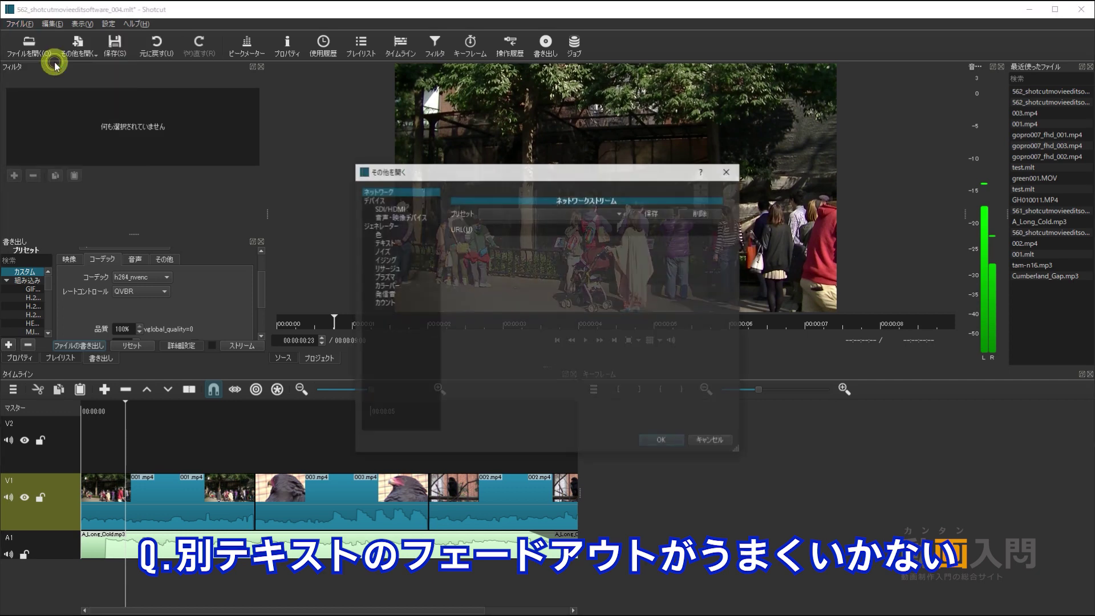
click(383, 243)
click(583, 302)
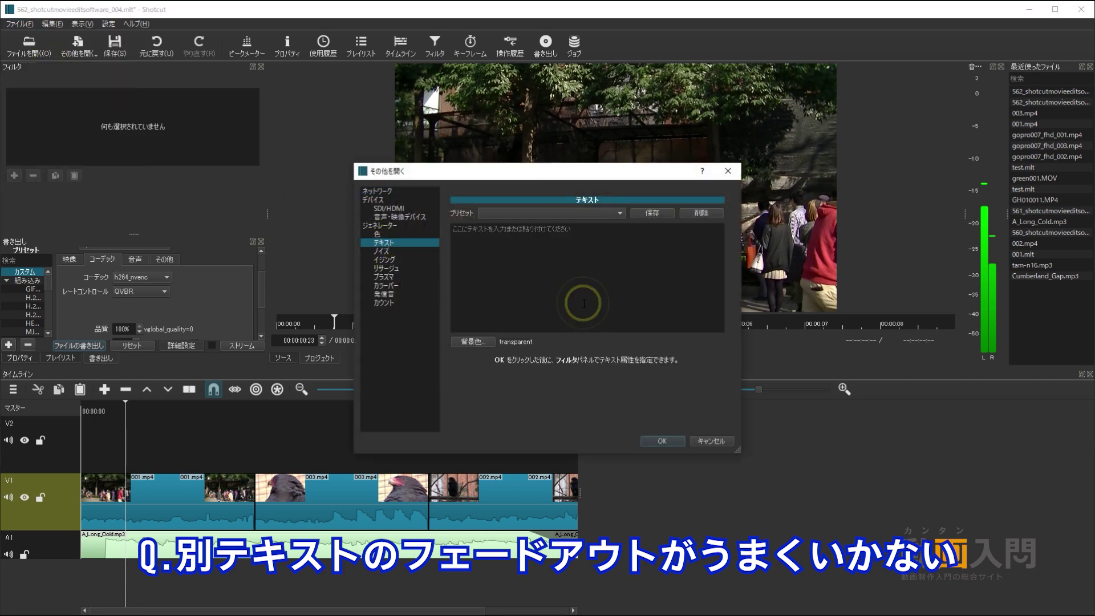
text(うえのどう)
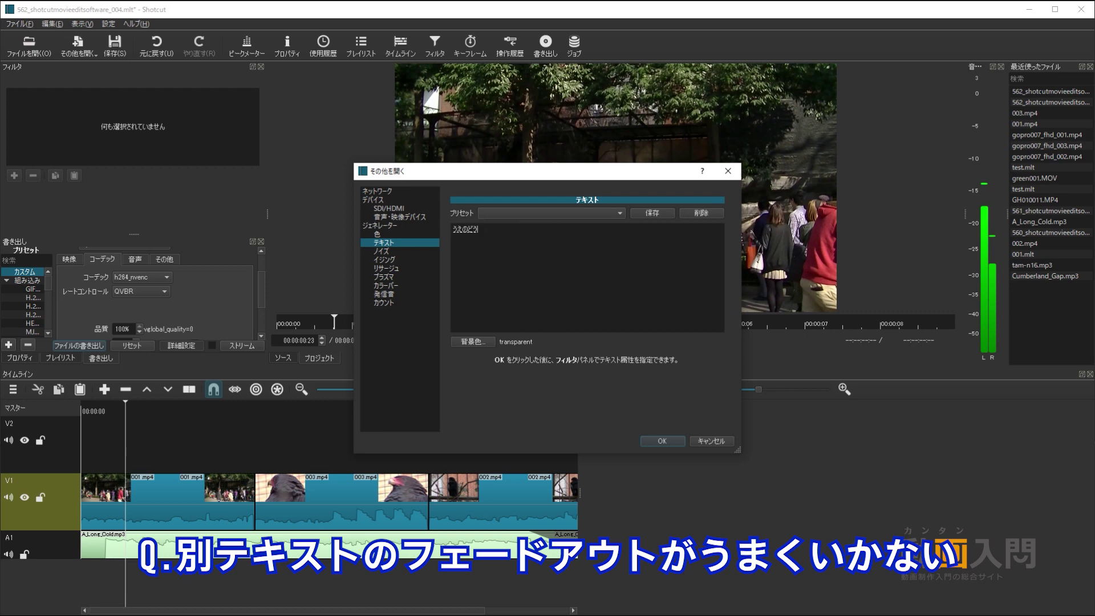
text(ぶつえんに)
key(space)
text(やってきた)
text(!)
key(Return)
click(656, 439)
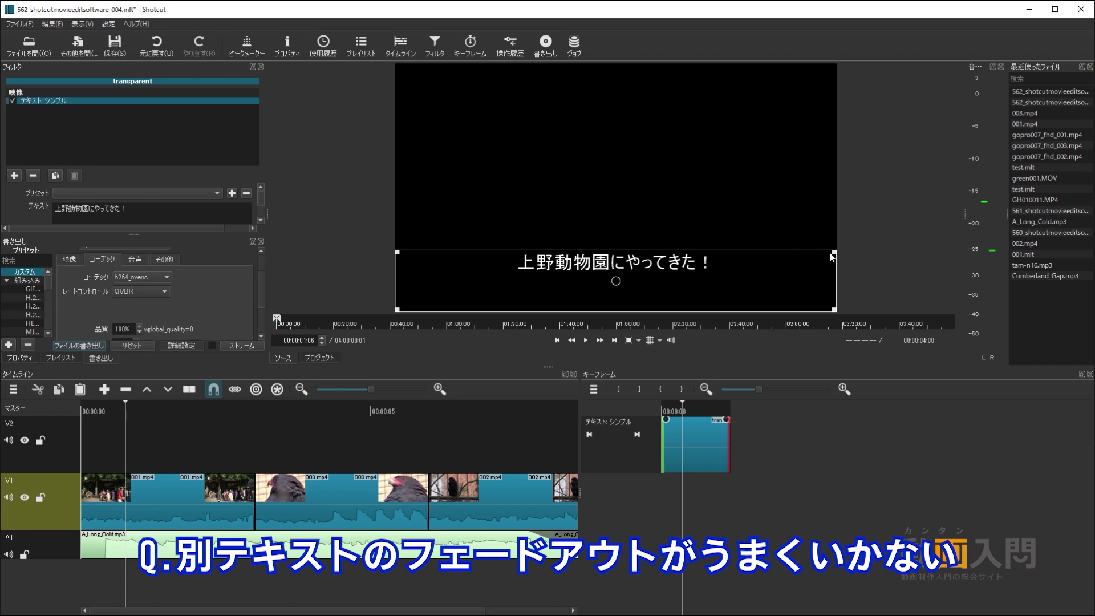
Step: Shrink the text box around the caption and move it to the lower centre of the frame
drag(834, 251, 647, 284)
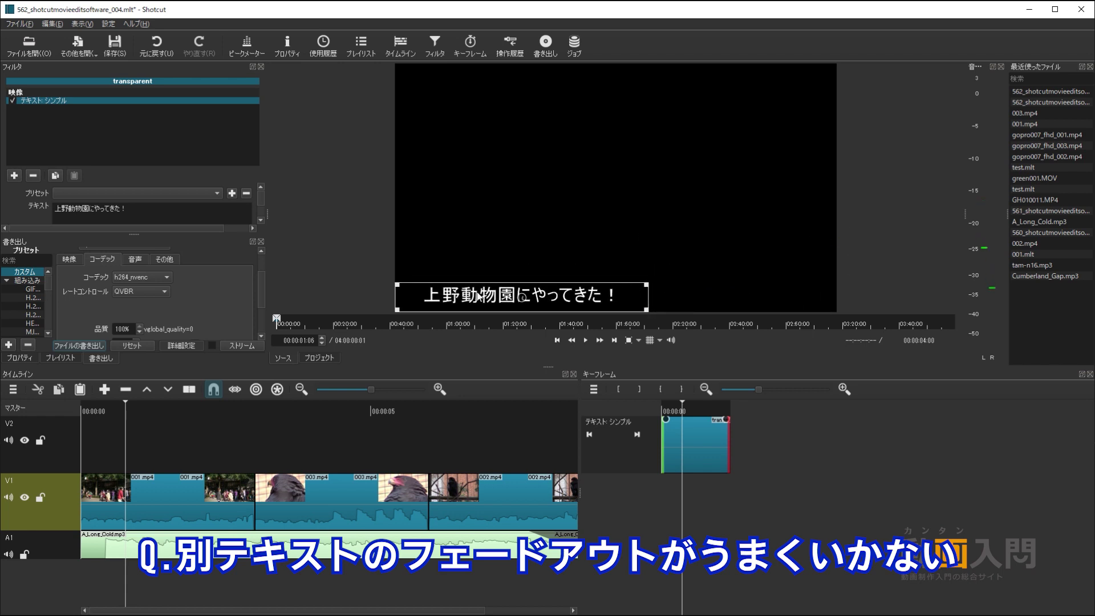
drag(520, 294, 619, 290)
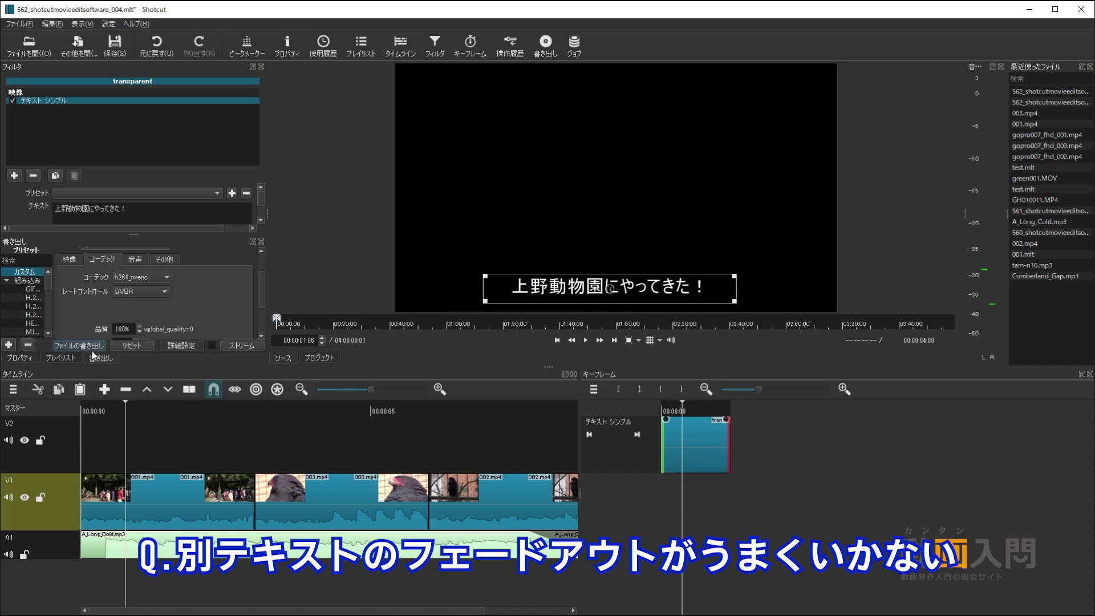
Step: Place the text clip on V2 near the start via the playlist and trim it to end before the first video clip does
click(55, 358)
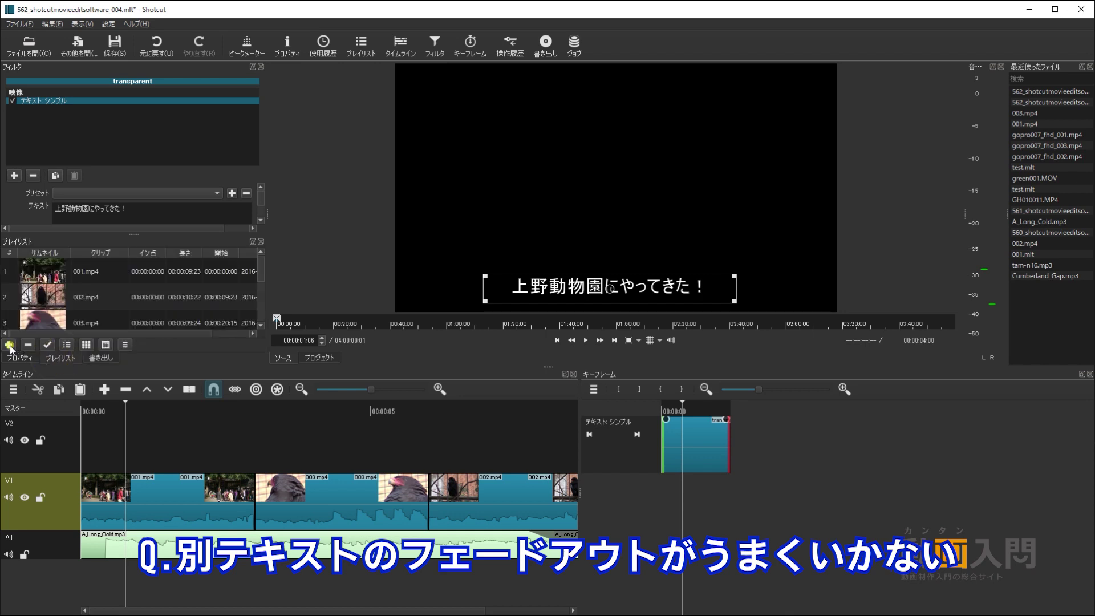
drag(262, 266, 259, 303)
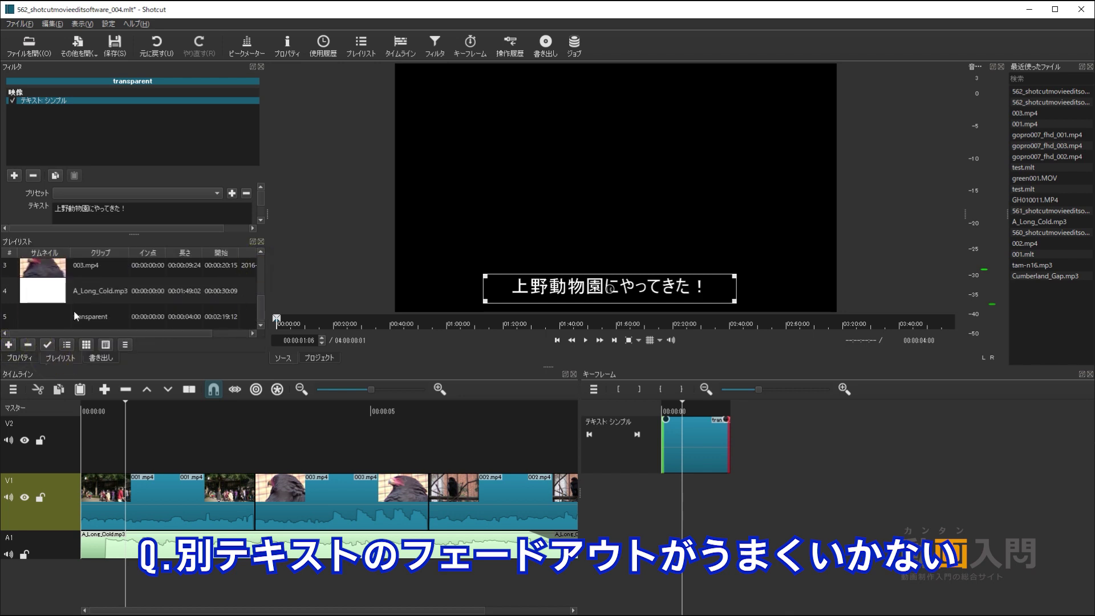
drag(50, 314, 169, 451)
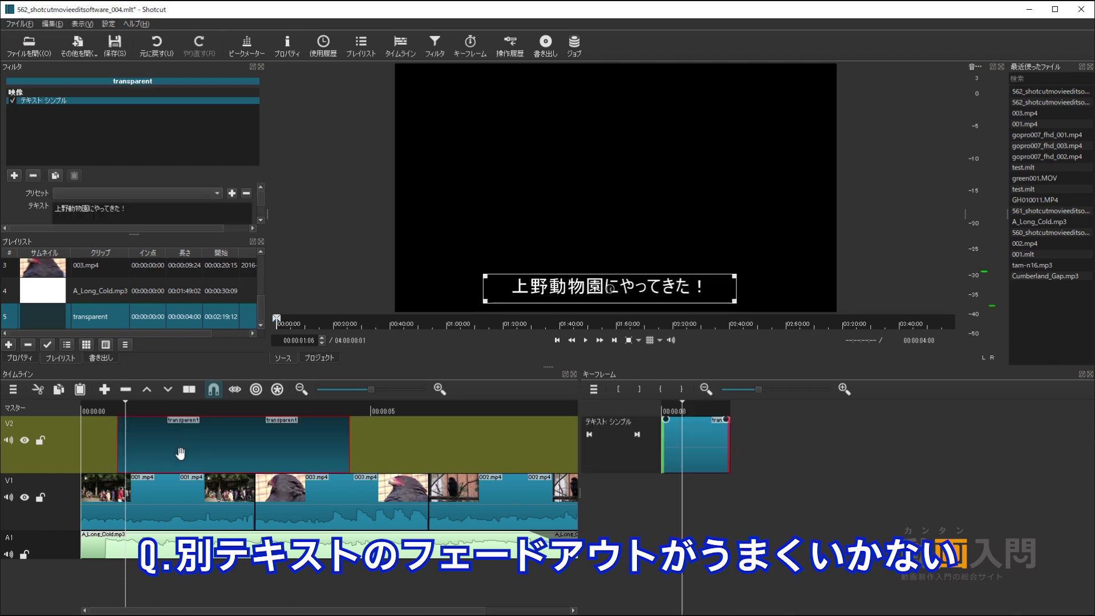
drag(348, 465, 119, 433)
click(120, 452)
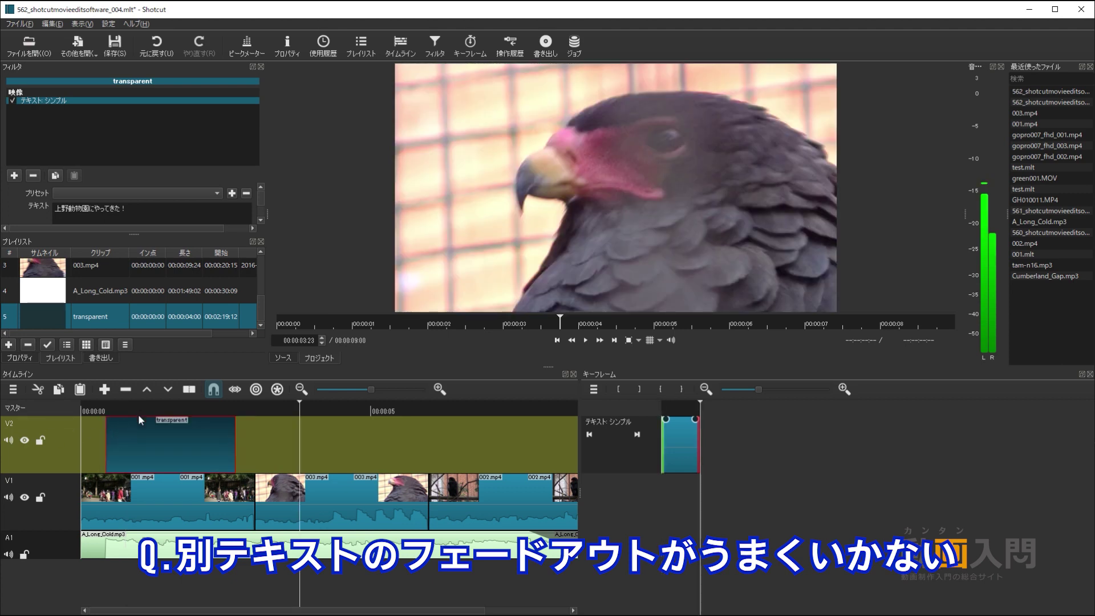
Step: Try the 映像のフェードアウト video filter on the text clip in V2
click(133, 440)
click(15, 175)
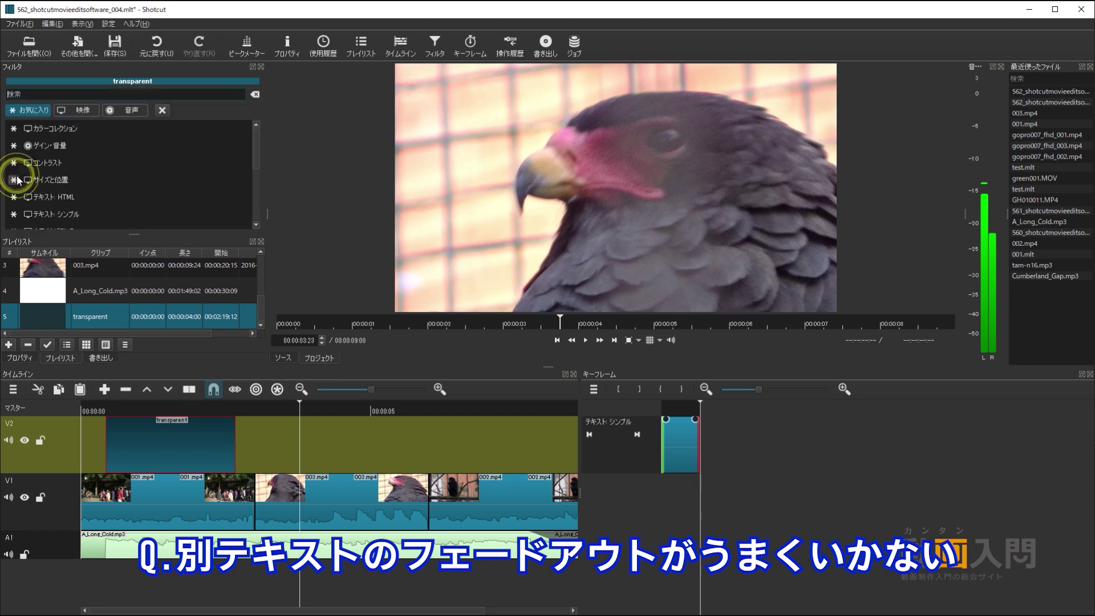
click(74, 109)
scroll(87, 160, down, 5)
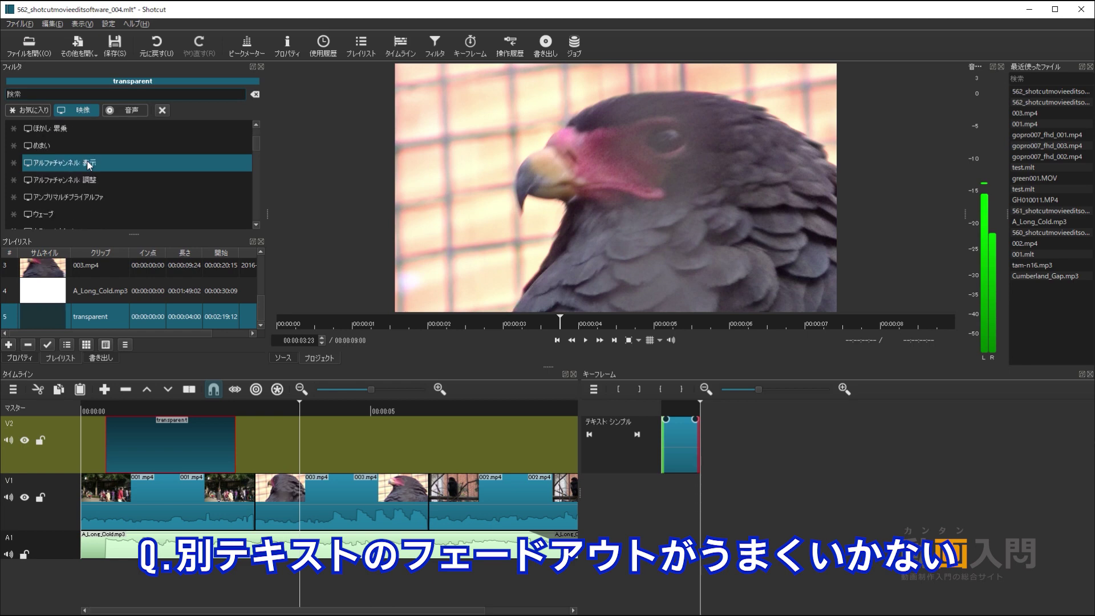
scroll(128, 180, down, 6)
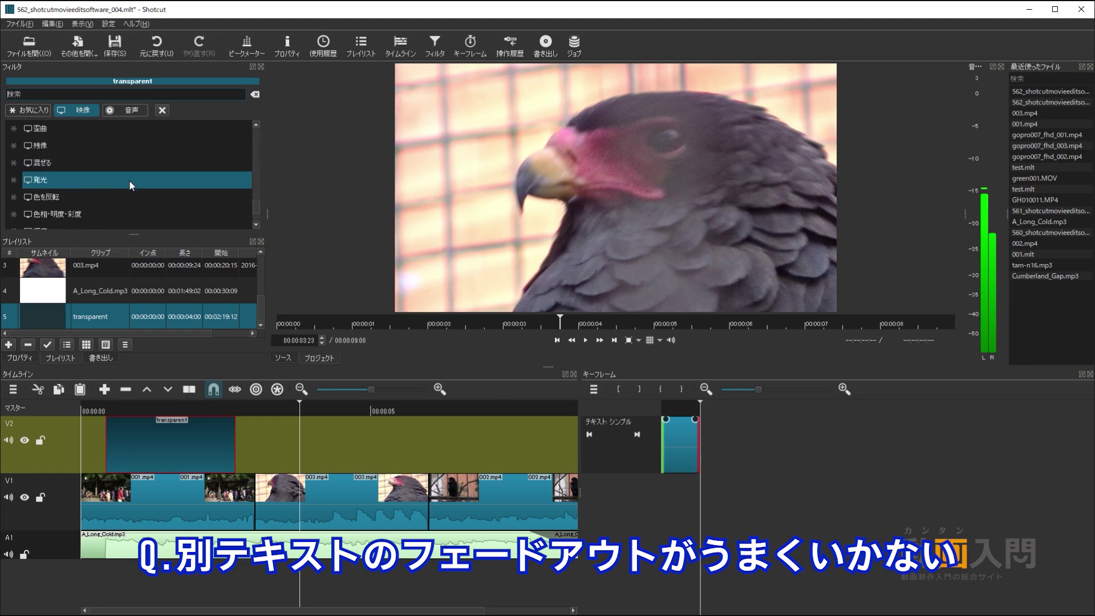
click(136, 171)
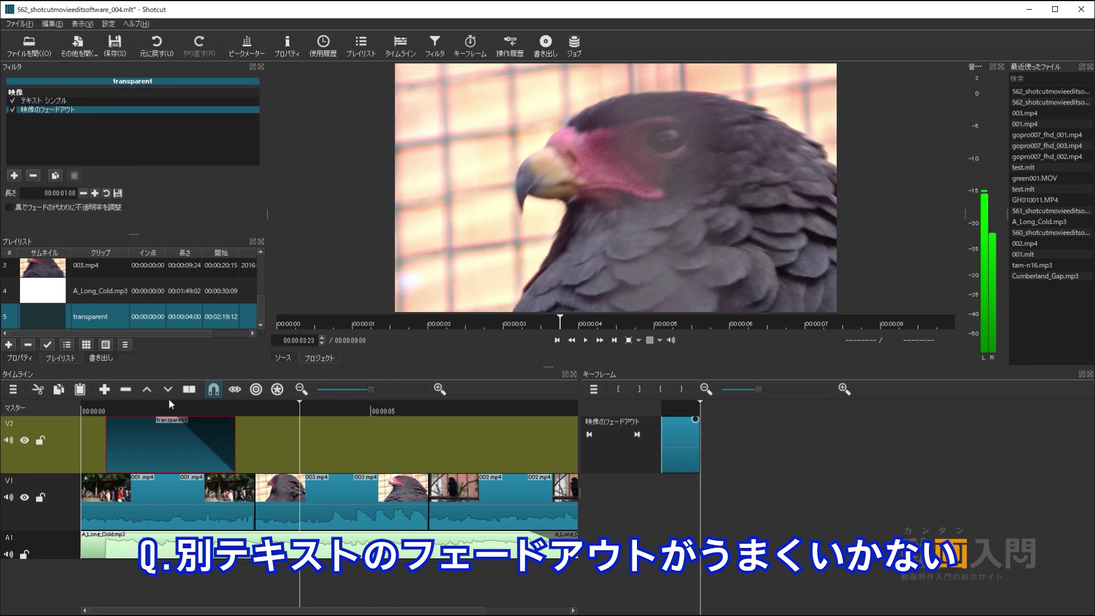
Step: Preview the text clip's fade-out by playing and scrubbing through its end
click(158, 413)
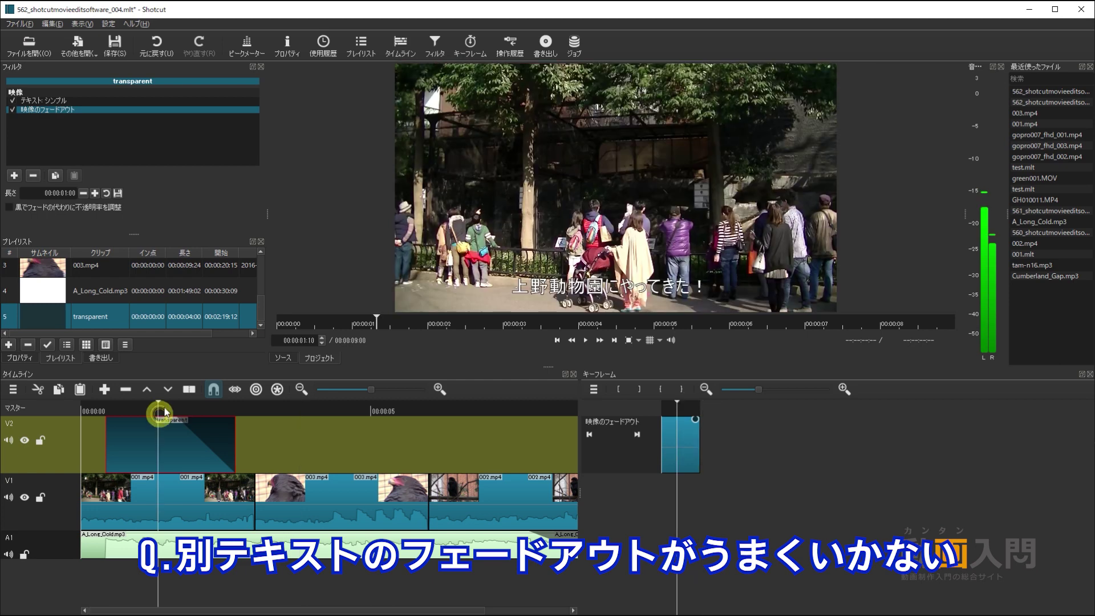
click(200, 410)
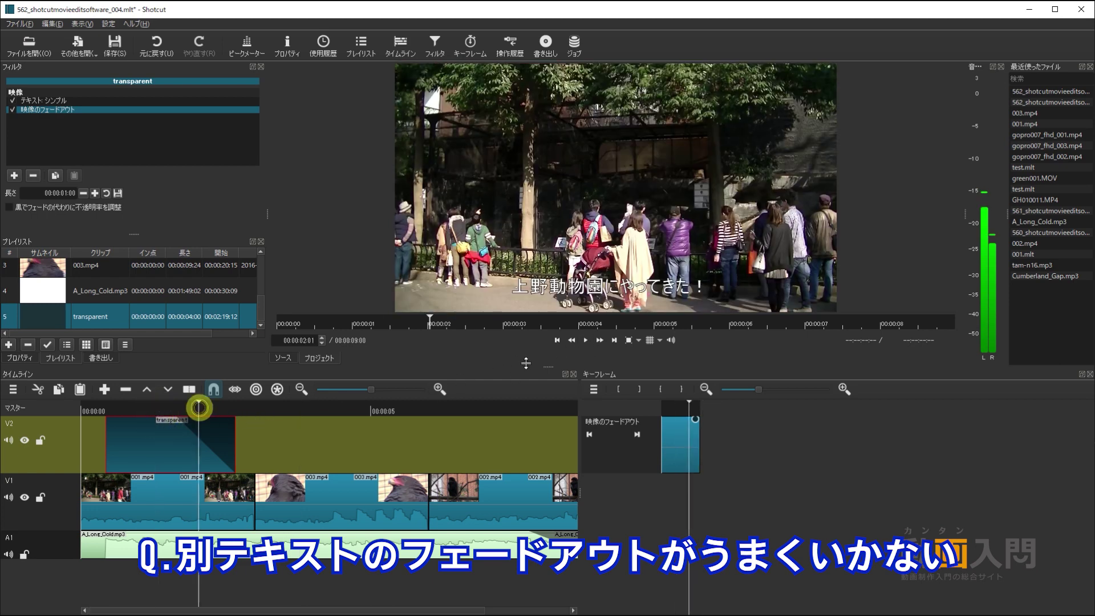
click(143, 409)
click(585, 341)
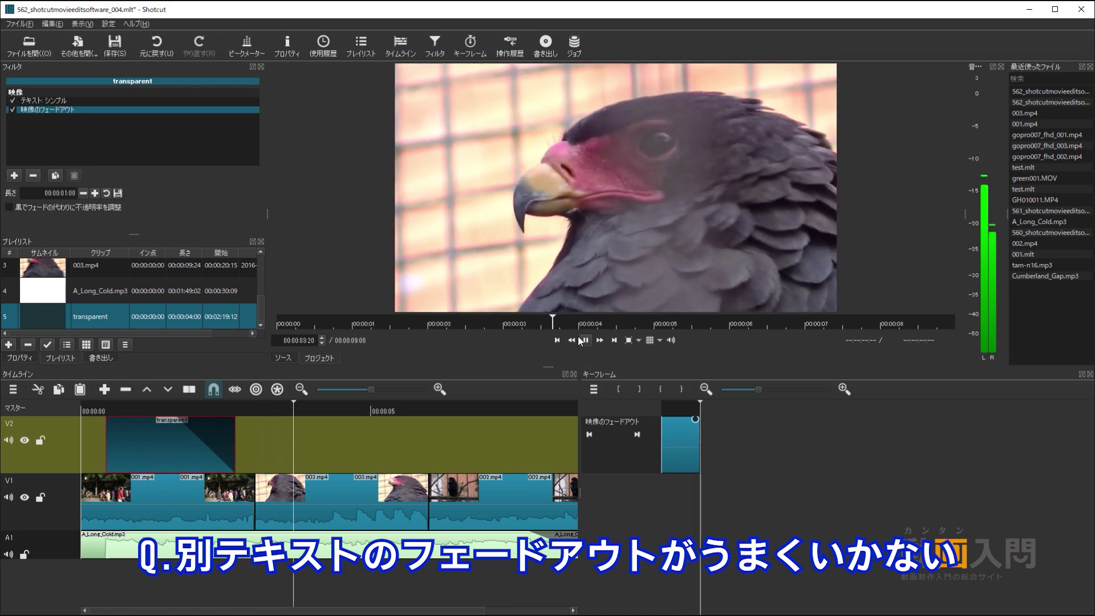
click(583, 340)
click(220, 407)
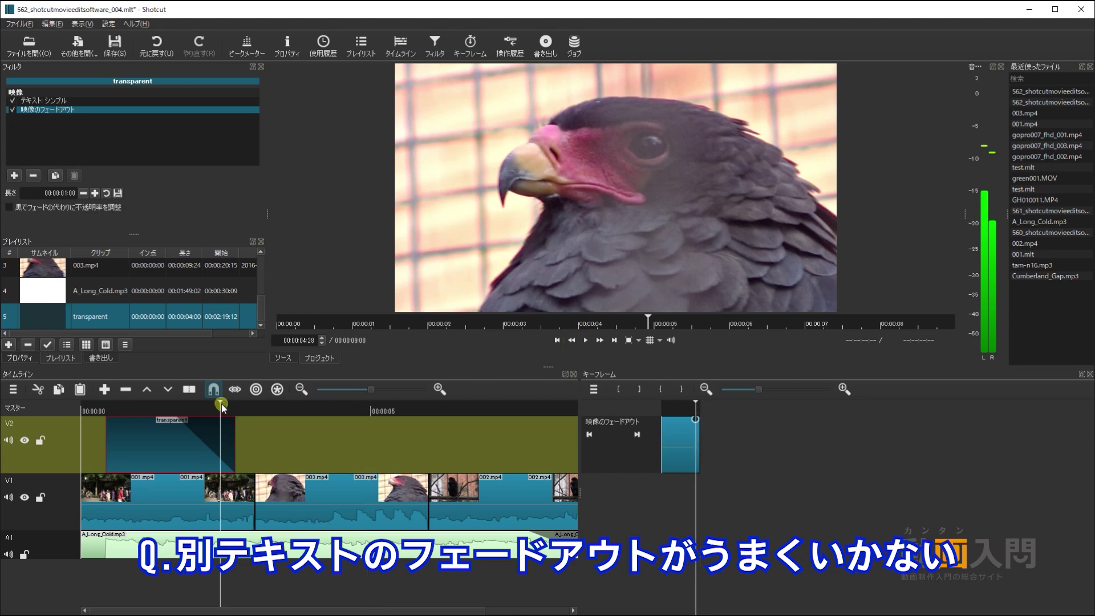
drag(223, 404, 231, 405)
click(209, 404)
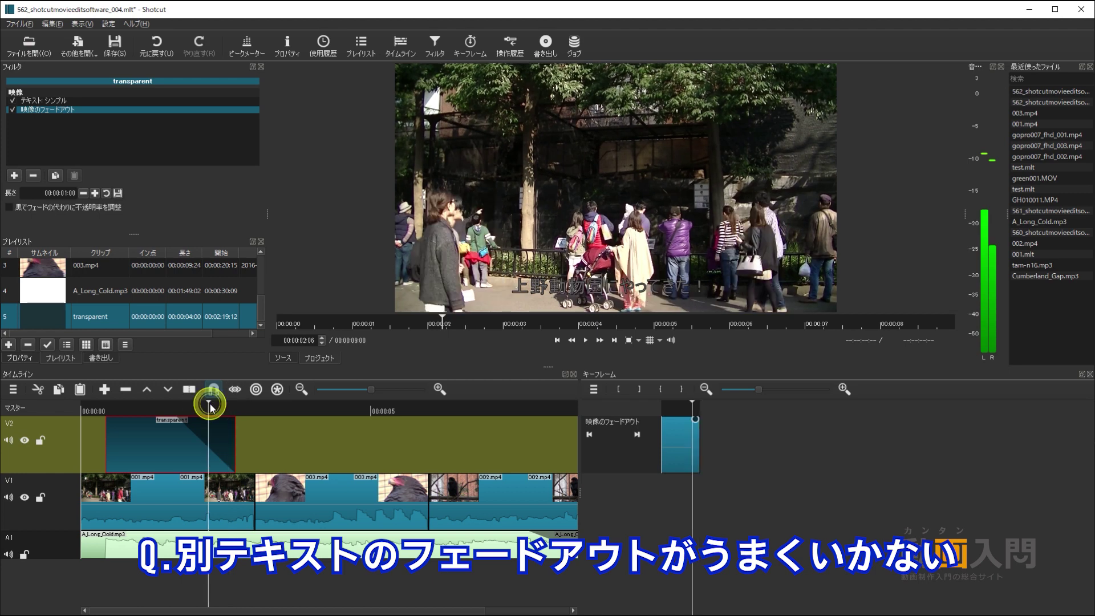
Step: Replace the text clip's fade-out filter with the 不透明度 filter
click(33, 176)
click(19, 177)
scroll(87, 182, up, 2)
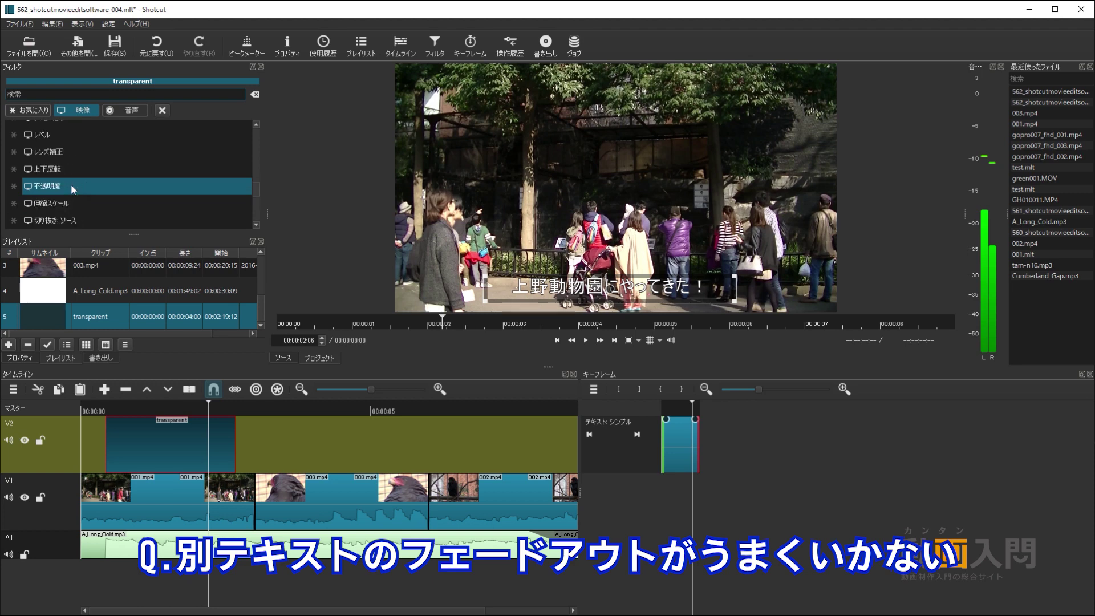
click(71, 183)
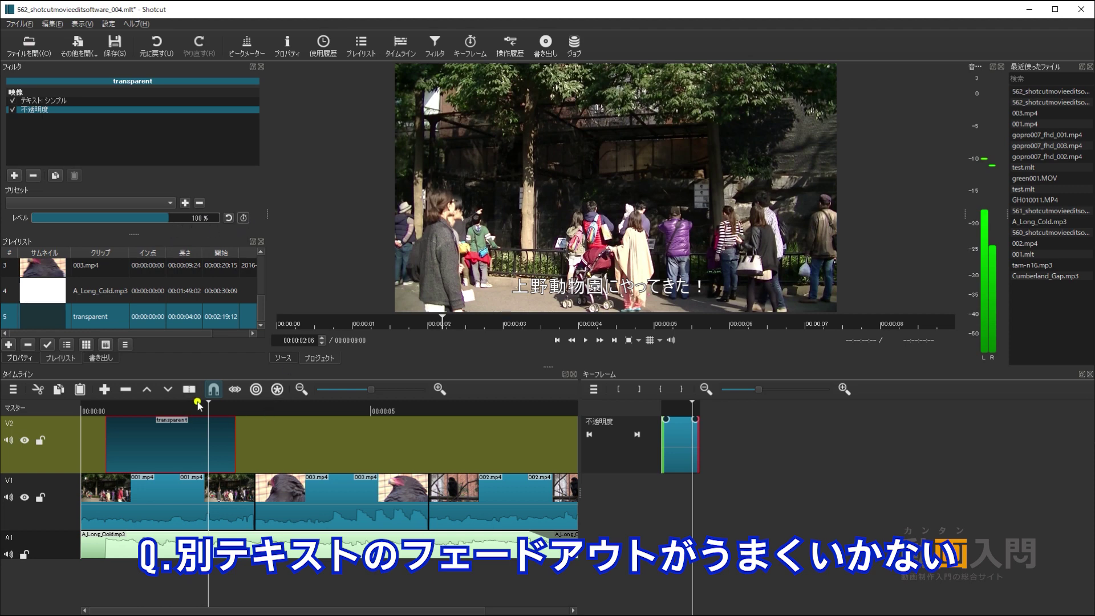
Step: Enable keyframes for the opacity level at 00:00:02:06, starting at 100 %
drag(198, 405, 202, 404)
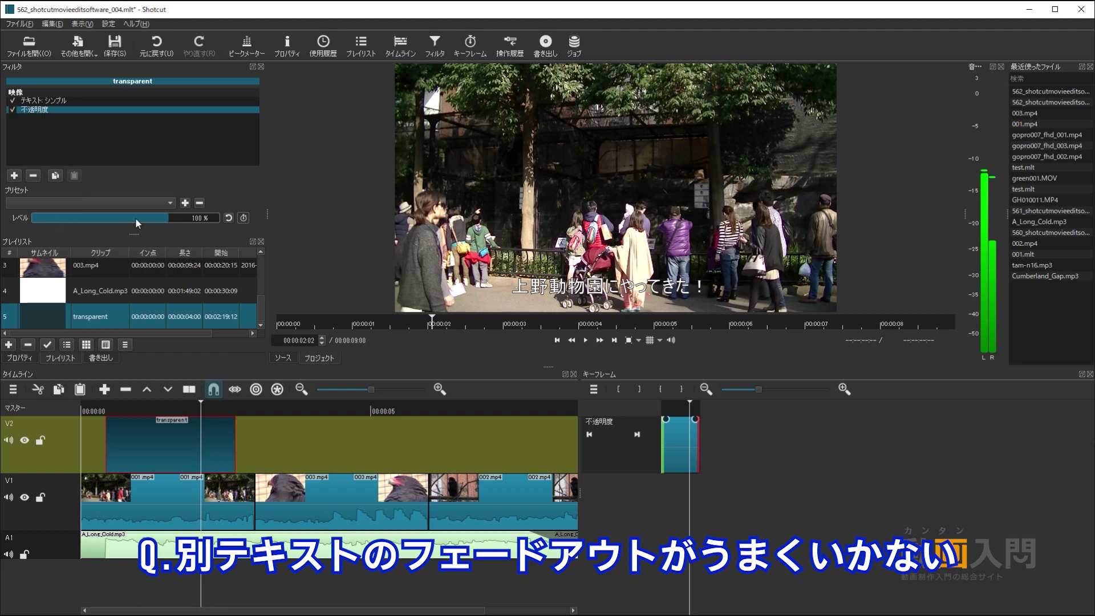
drag(165, 219, 473, 262)
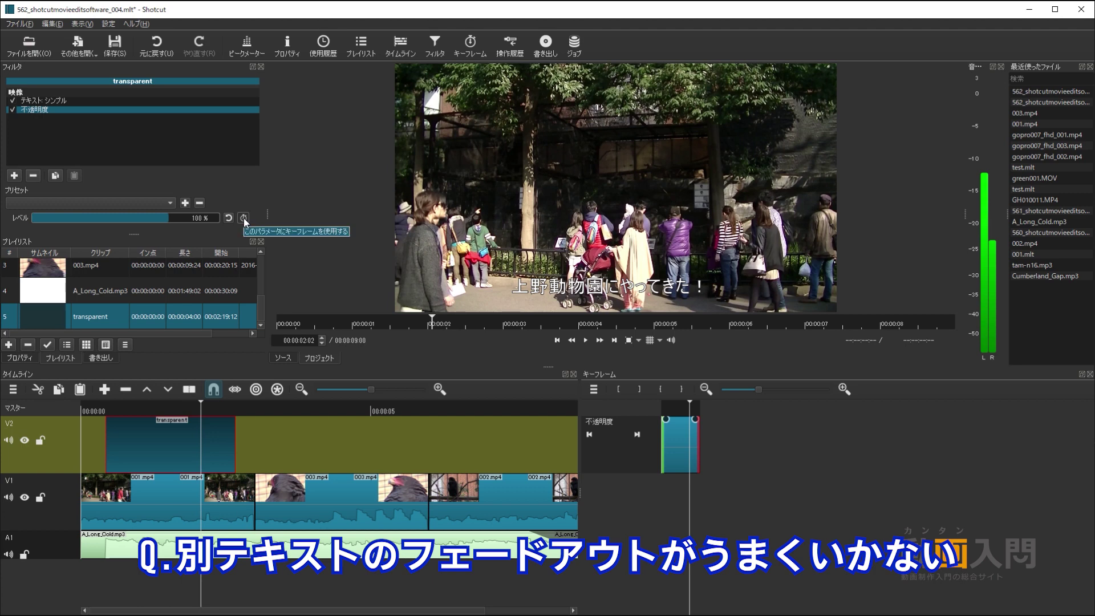
drag(180, 410, 210, 410)
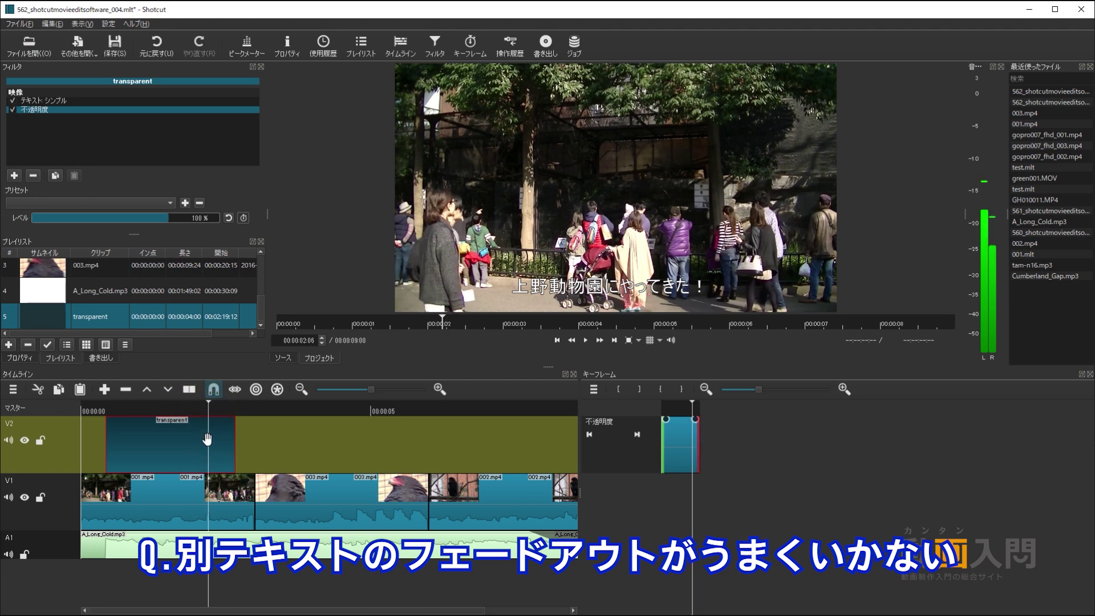
click(244, 219)
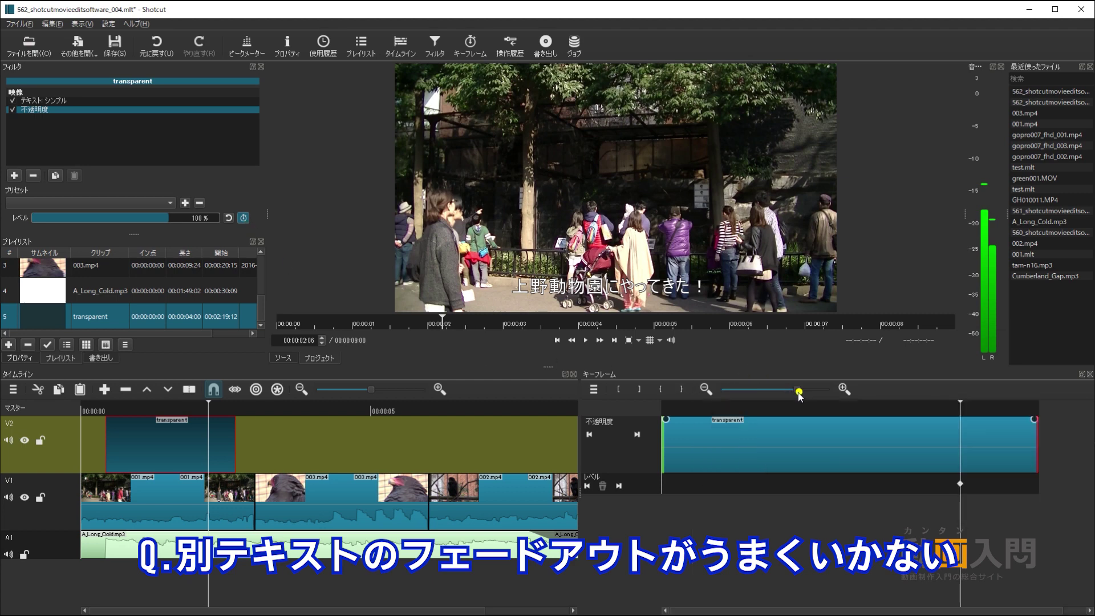
drag(799, 393, 792, 392)
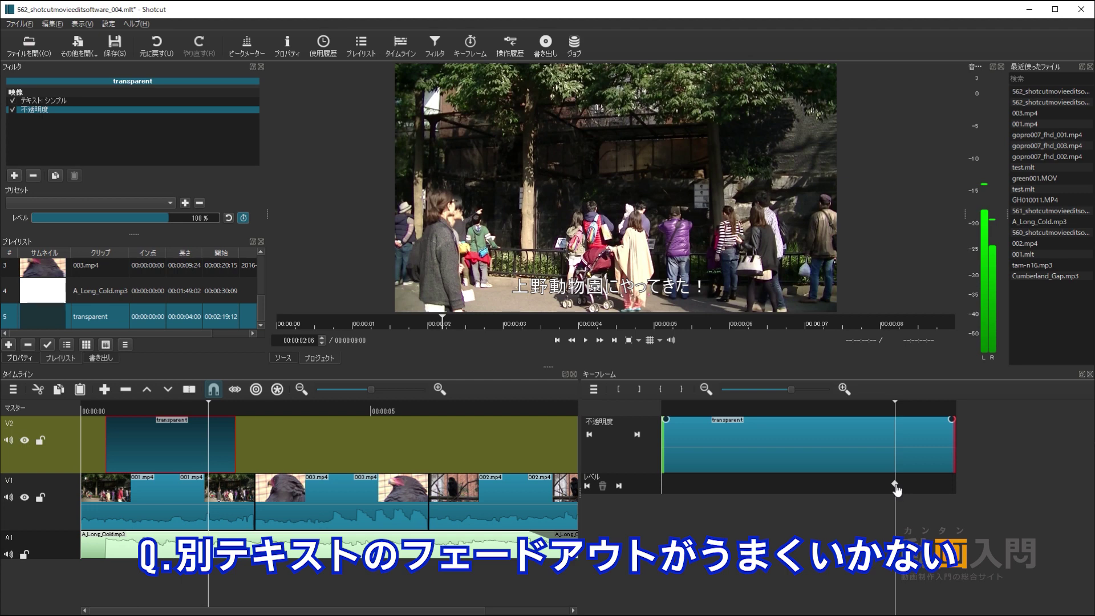
Step: Set the opacity level to 0 % at 00:00:02:19, the end of the text clip, as a second keyframe
mouse_move(896, 490)
drag(933, 403, 957, 399)
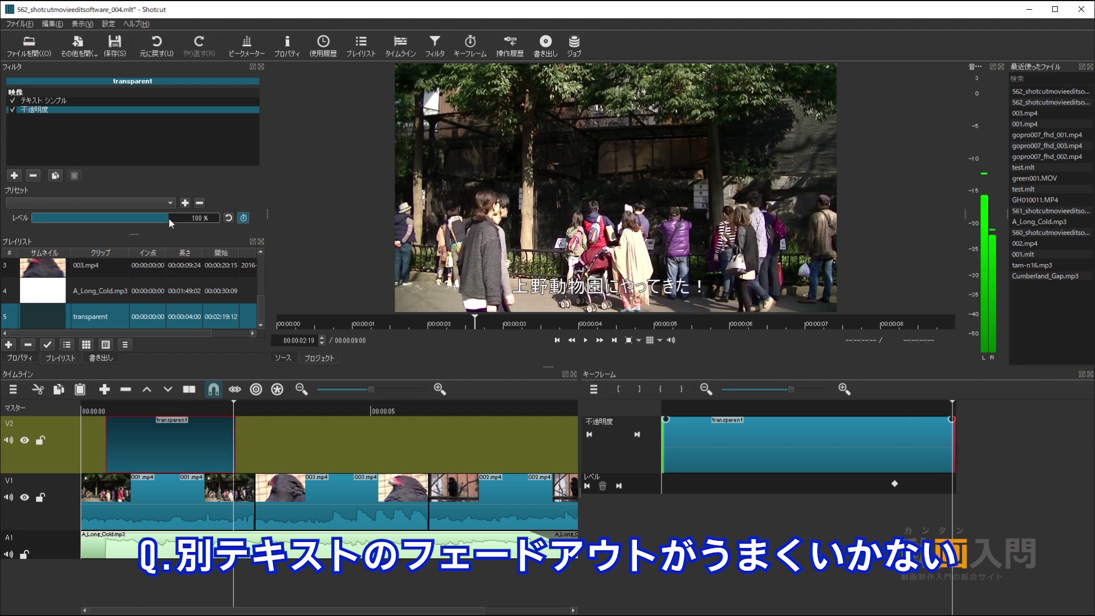
drag(169, 222, 17, 222)
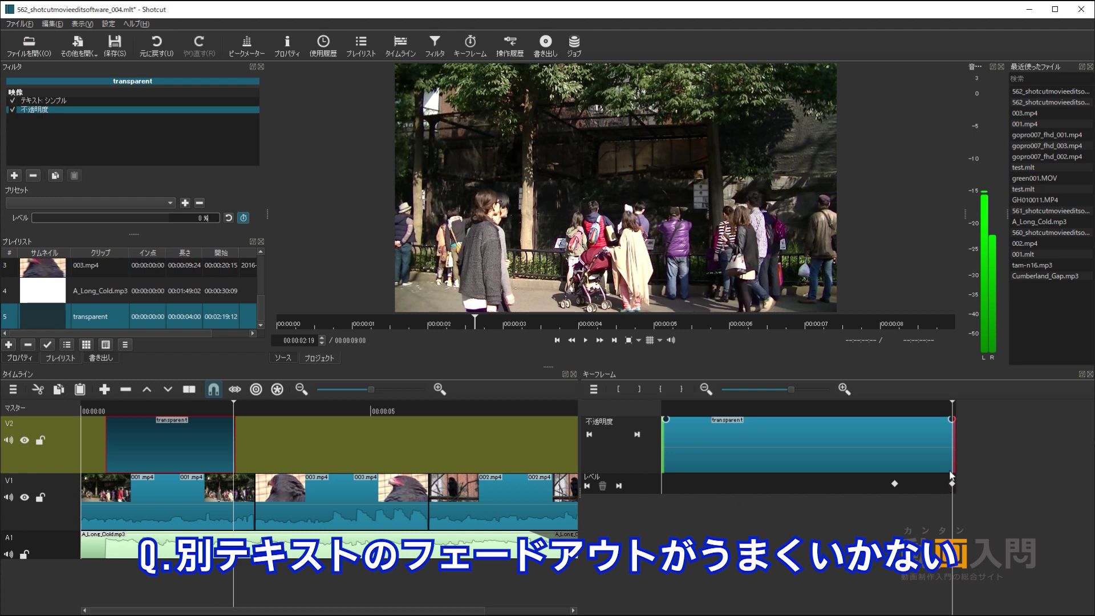
Step: Play back the end of the text clip to check the opacity-keyframe fade-out
click(835, 402)
click(587, 341)
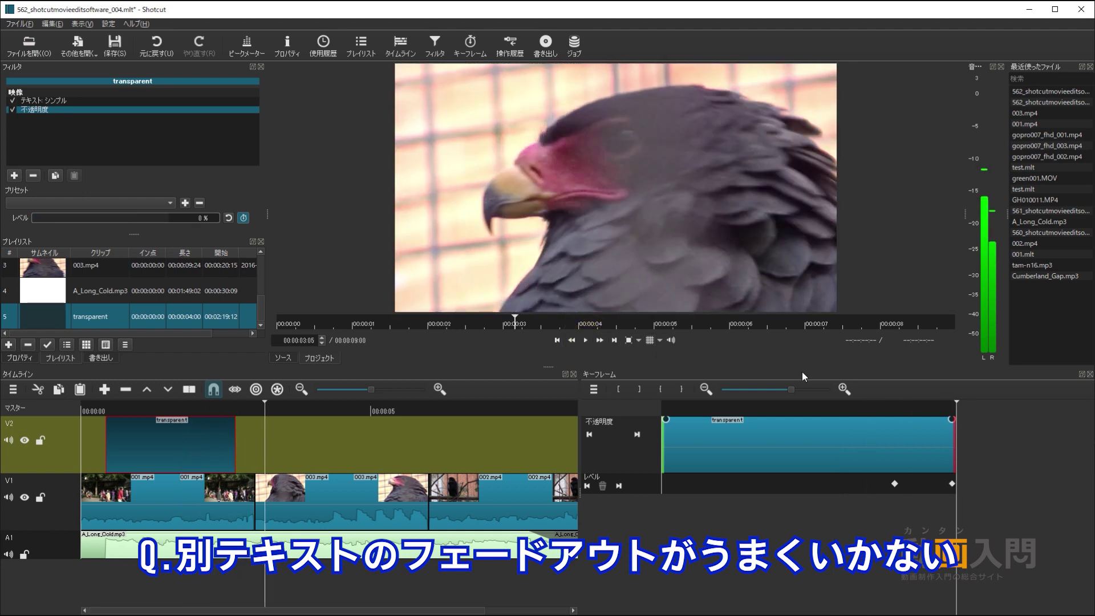
click(812, 406)
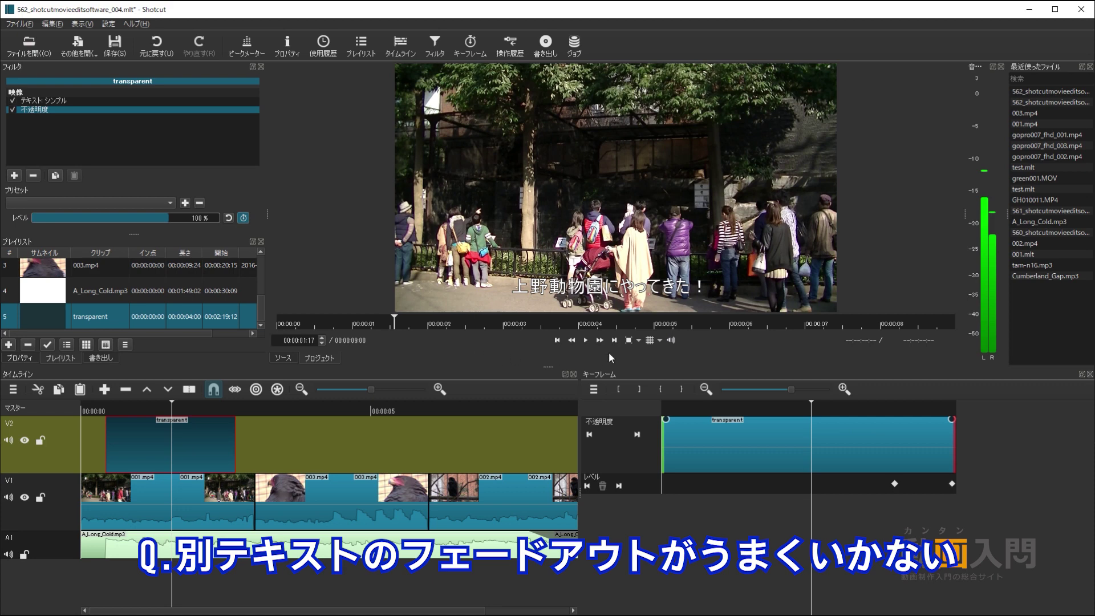
click(585, 340)
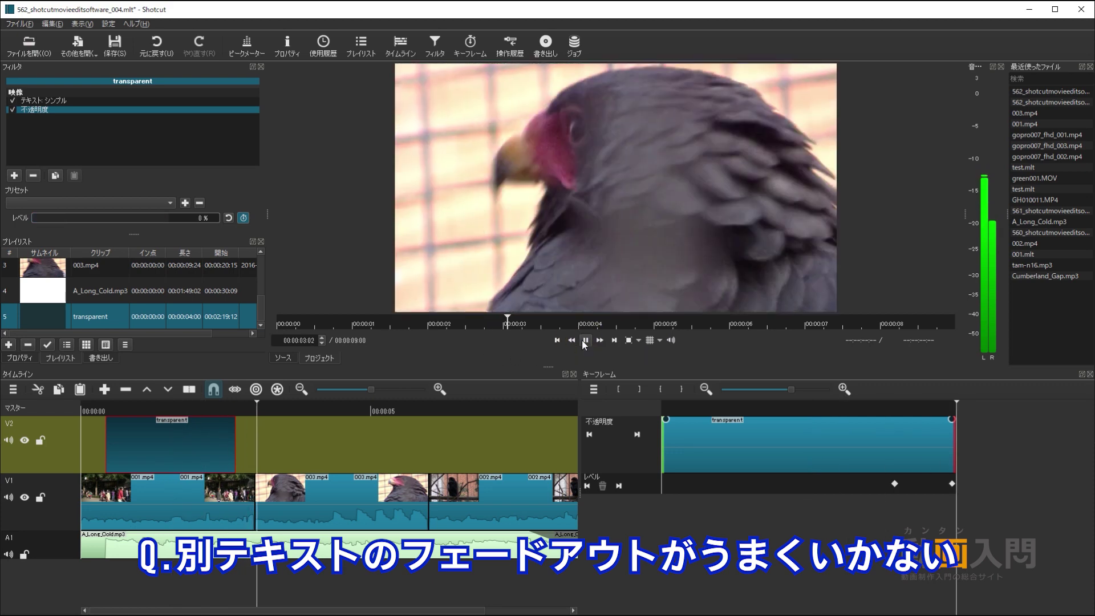
click(584, 340)
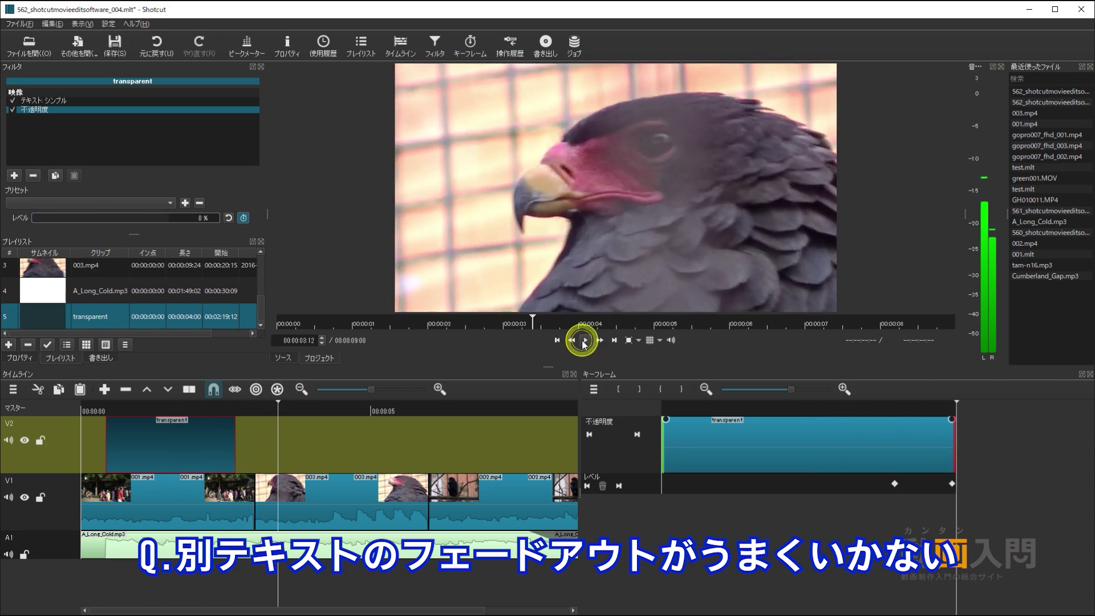
Step: Try moving the first opacity keyframe earlier to lengthen the text clip's fade-out, then return it to about 00:00:02:06
click(895, 484)
drag(893, 484, 848, 484)
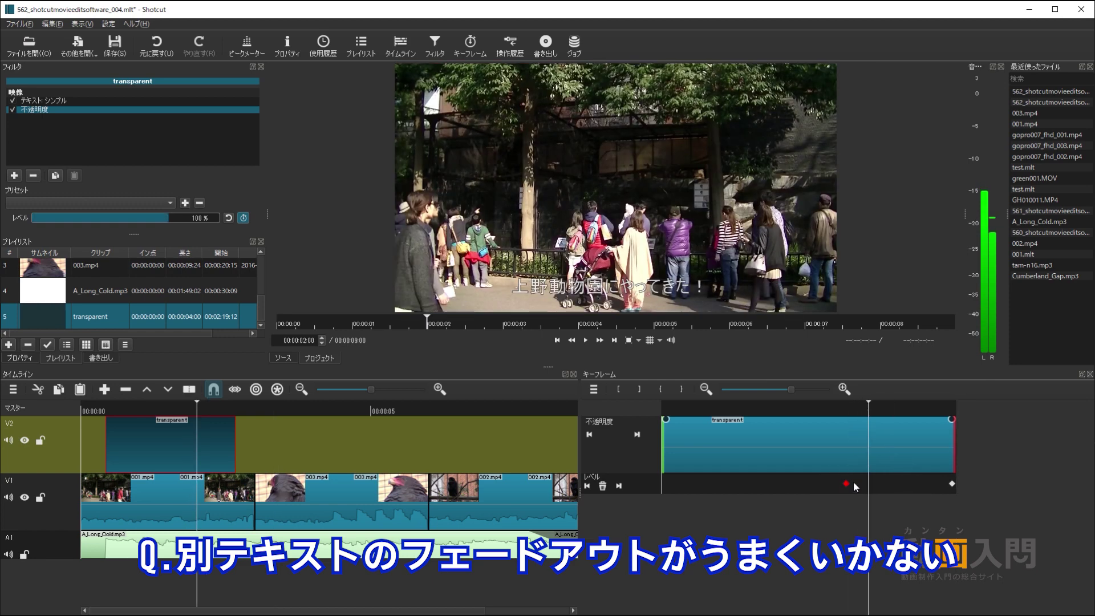
click(895, 513)
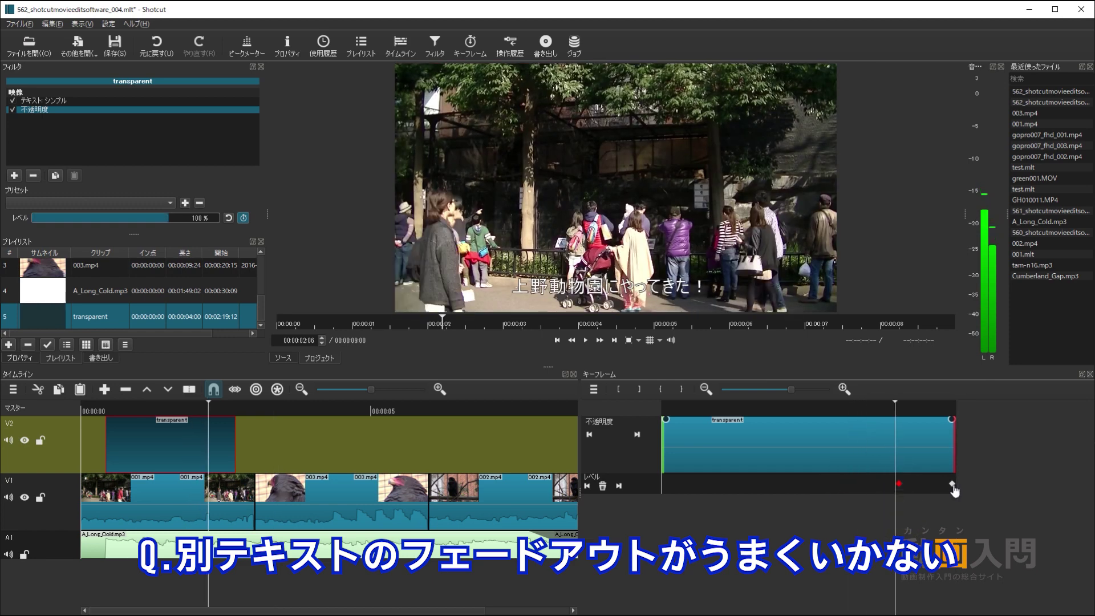
click(952, 484)
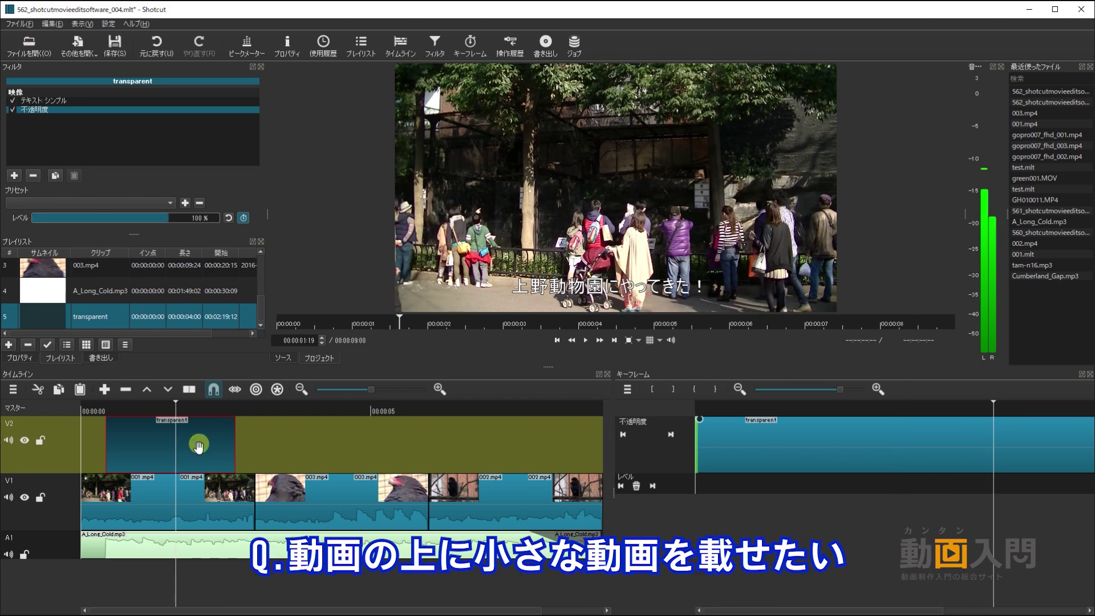
Step: Delete the text clip from track V2 and remove the empty V2 track
click(198, 444)
key(Delete)
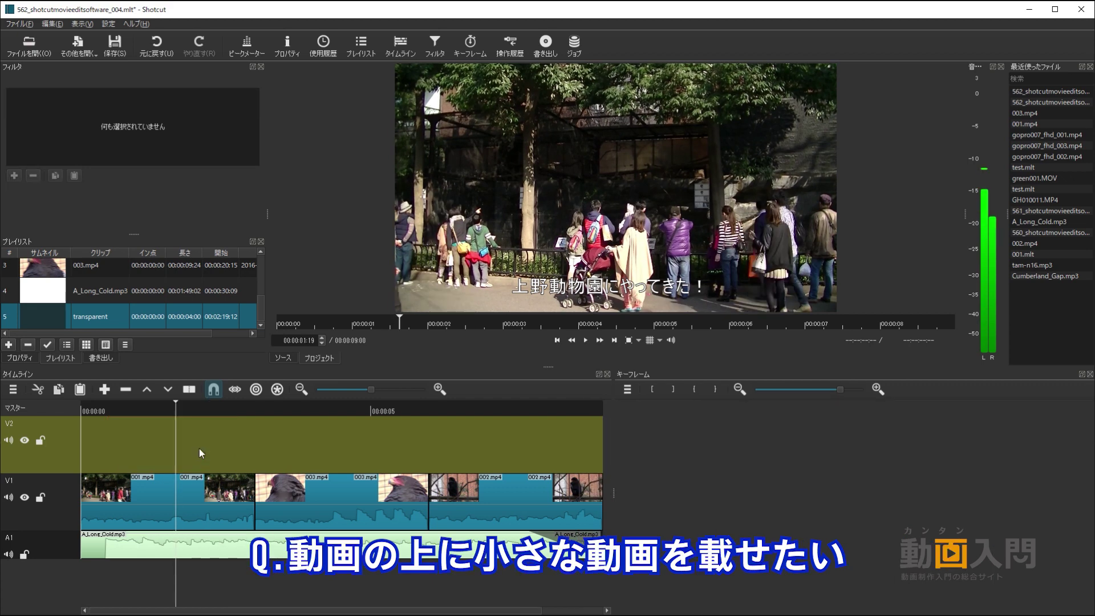
click(127, 406)
right_click(54, 439)
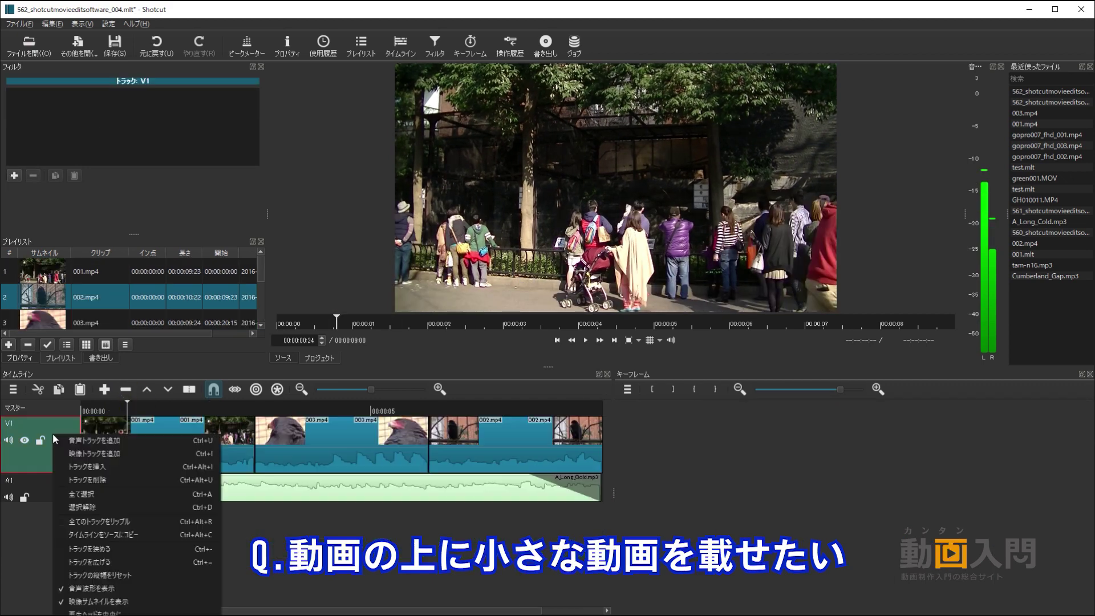
click(430, 534)
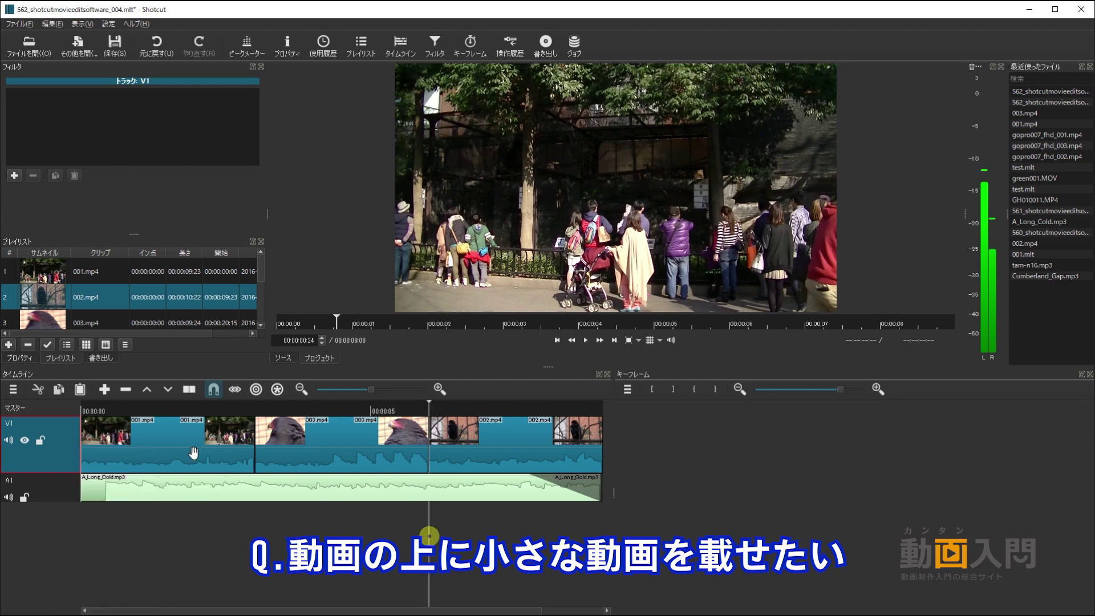
click(429, 533)
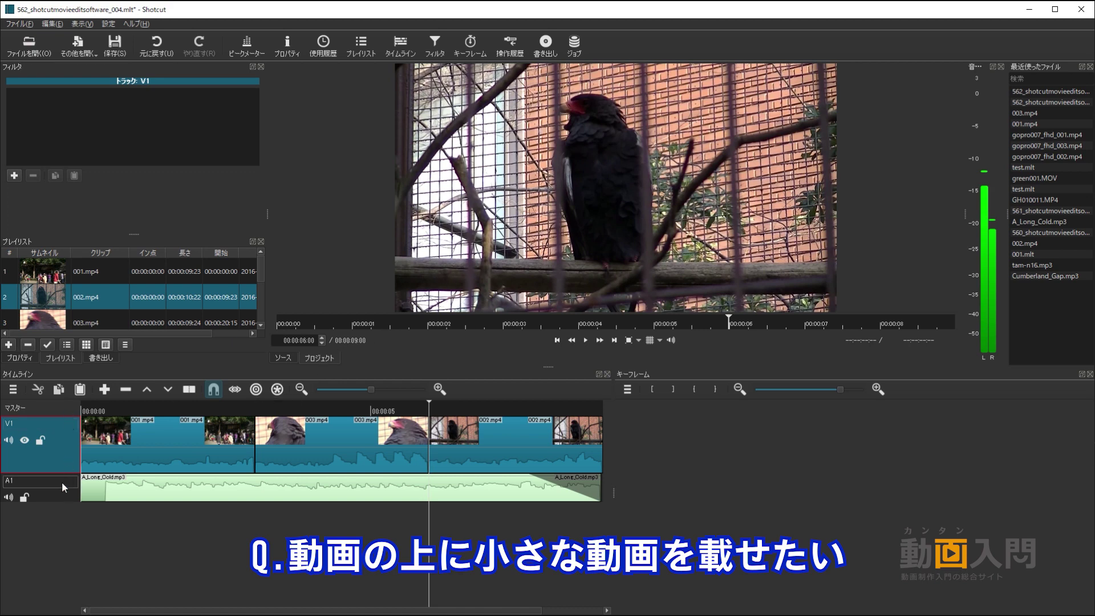
Step: Add a new video track above V1 and place 003.mp4 from the playlist at its start
right_click(66, 408)
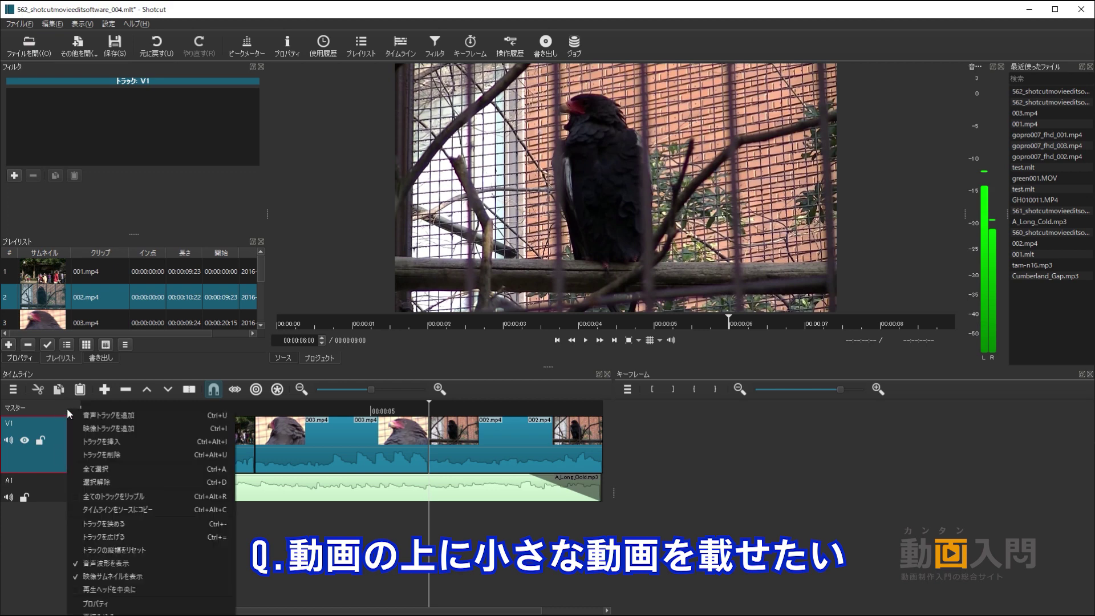
click(124, 429)
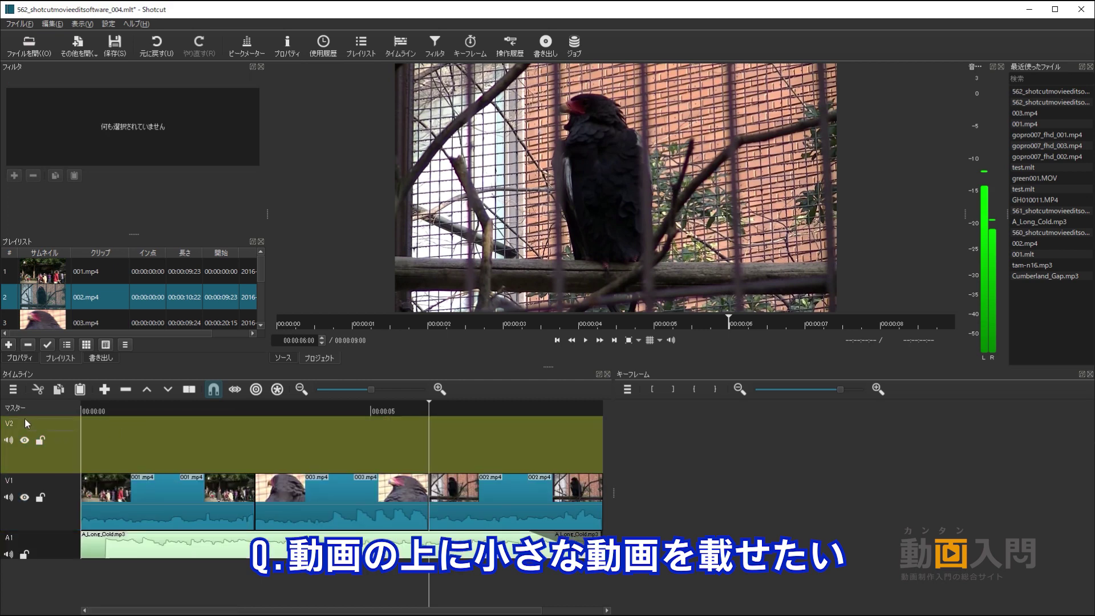
drag(43, 320, 115, 456)
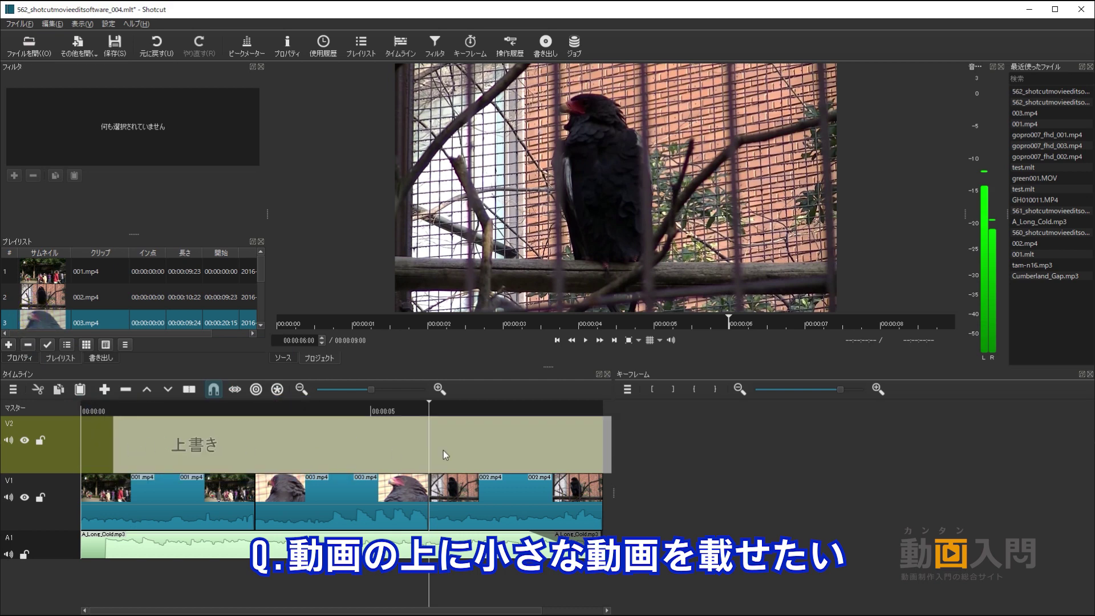
drag(579, 450, 562, 453)
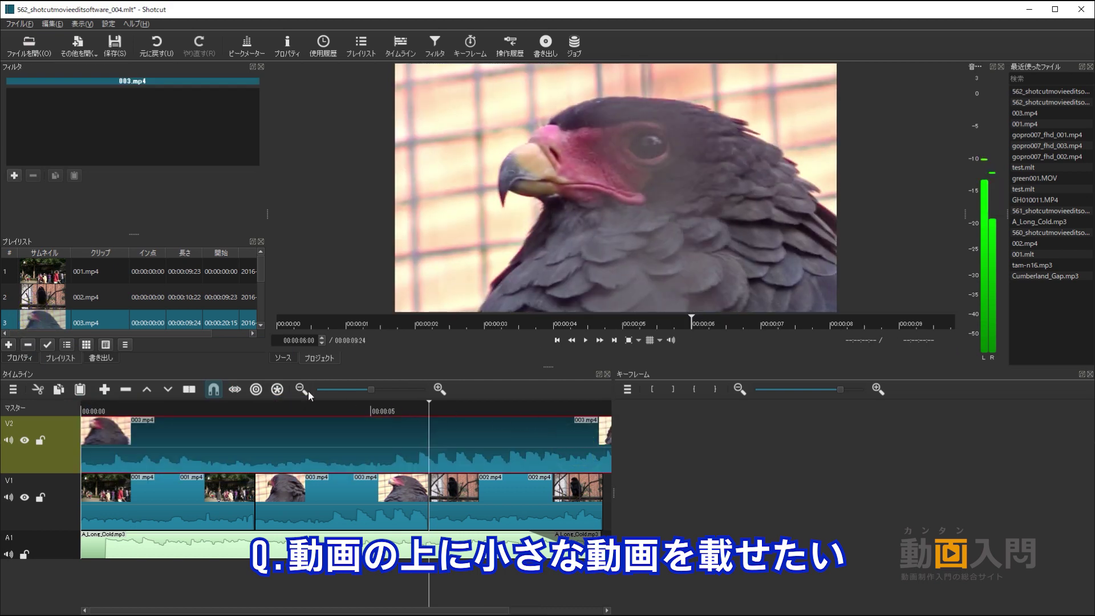
Step: Trim the end of the 003.mp4 clip on V2 to match the end of 001.mp4 on V1
click(301, 389)
click(302, 389)
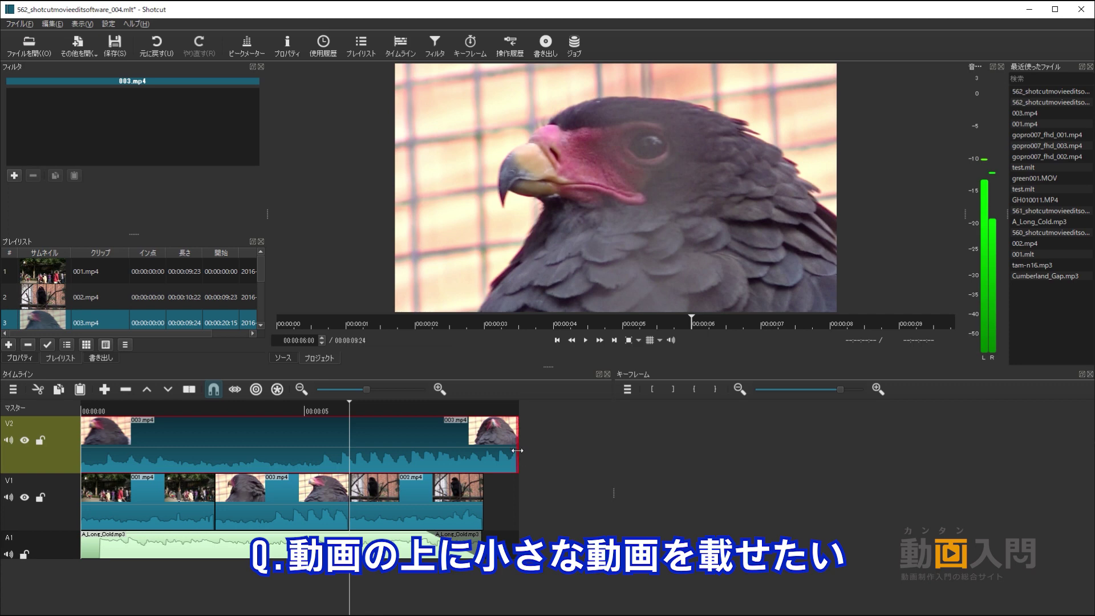
drag(518, 454, 220, 454)
Step: Add the サイズと位置 filter to the V2 clip and shrink it to 520 x 293 at position 1333, 735
click(154, 409)
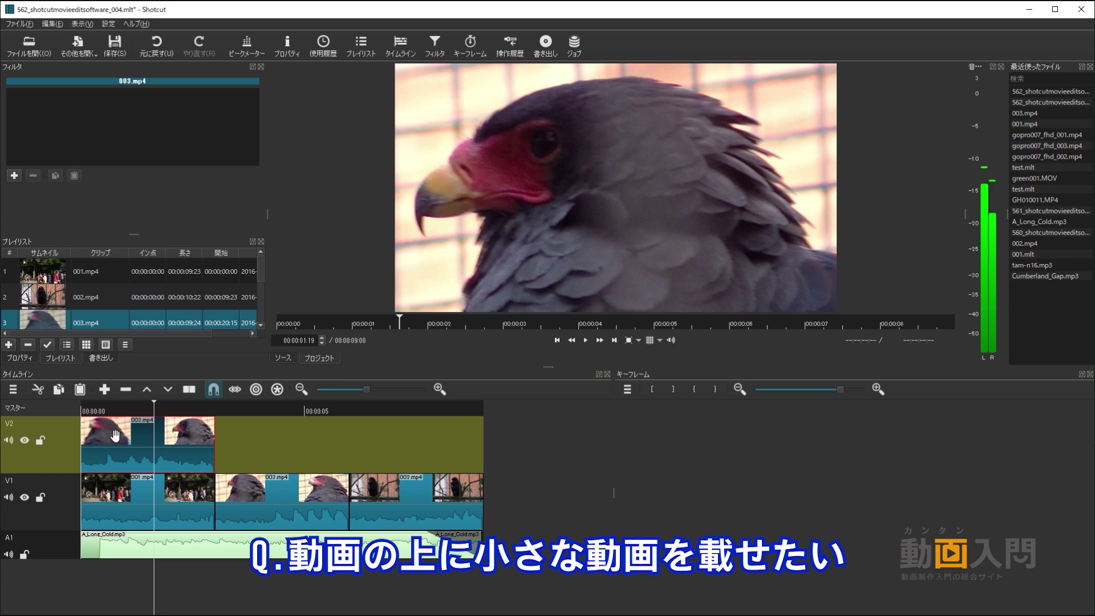
click(14, 176)
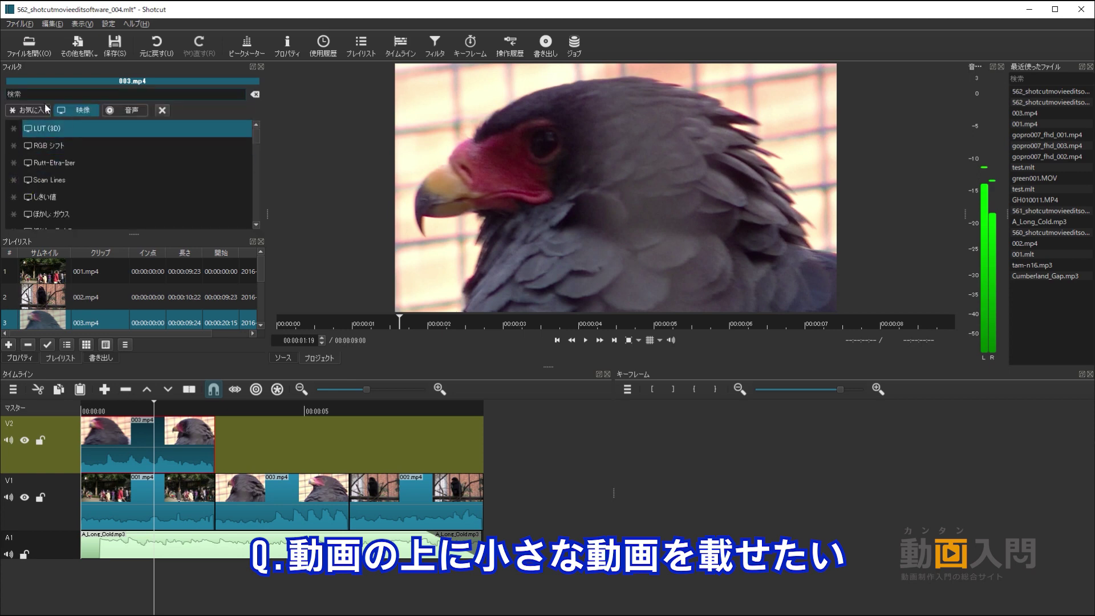
click(30, 110)
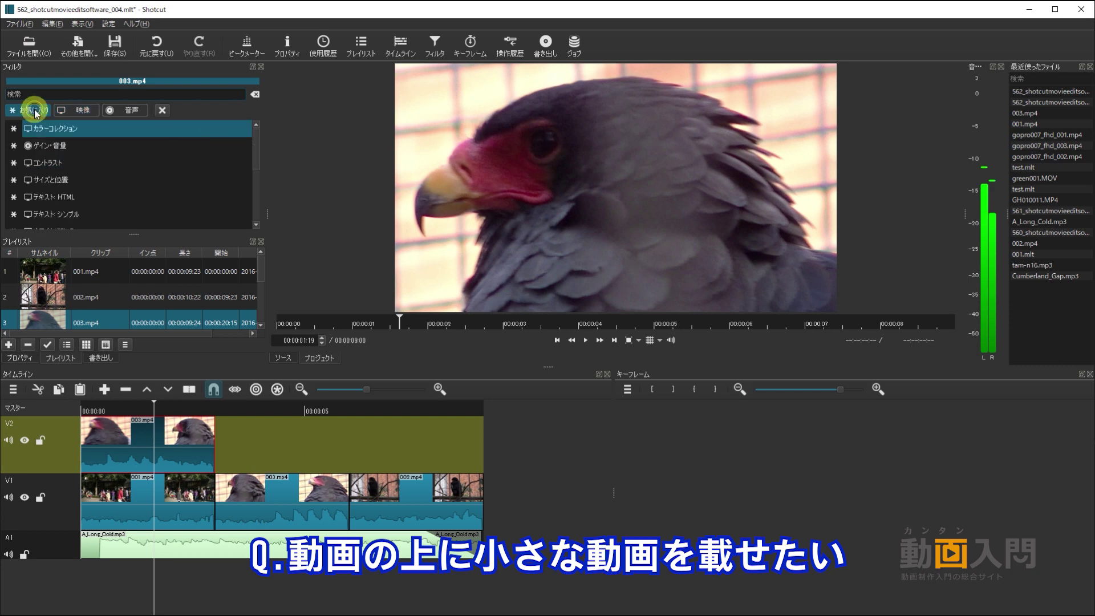
click(75, 179)
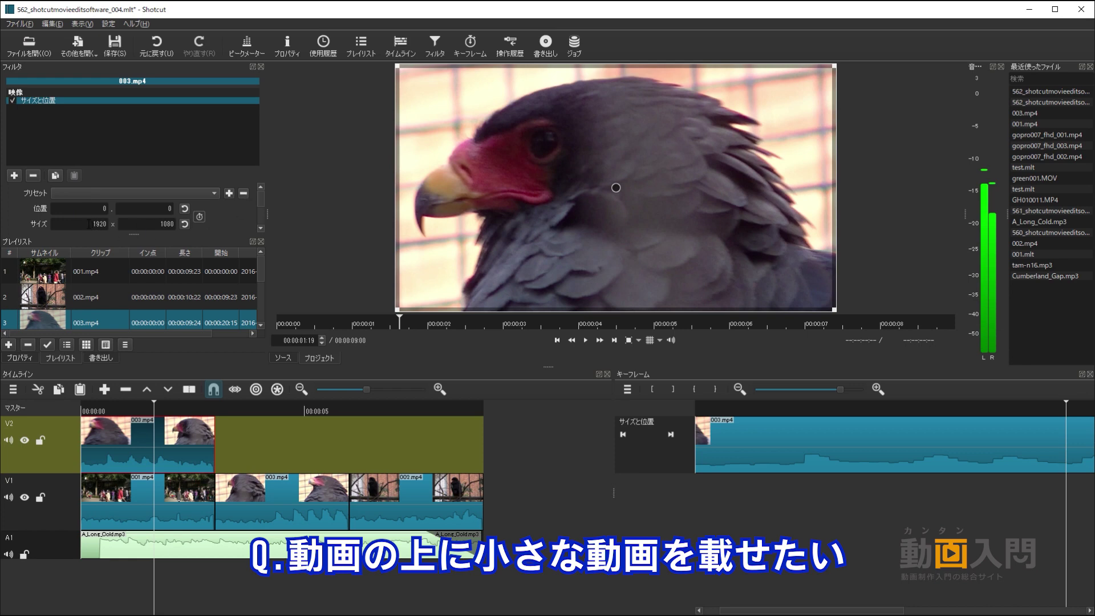
click(263, 201)
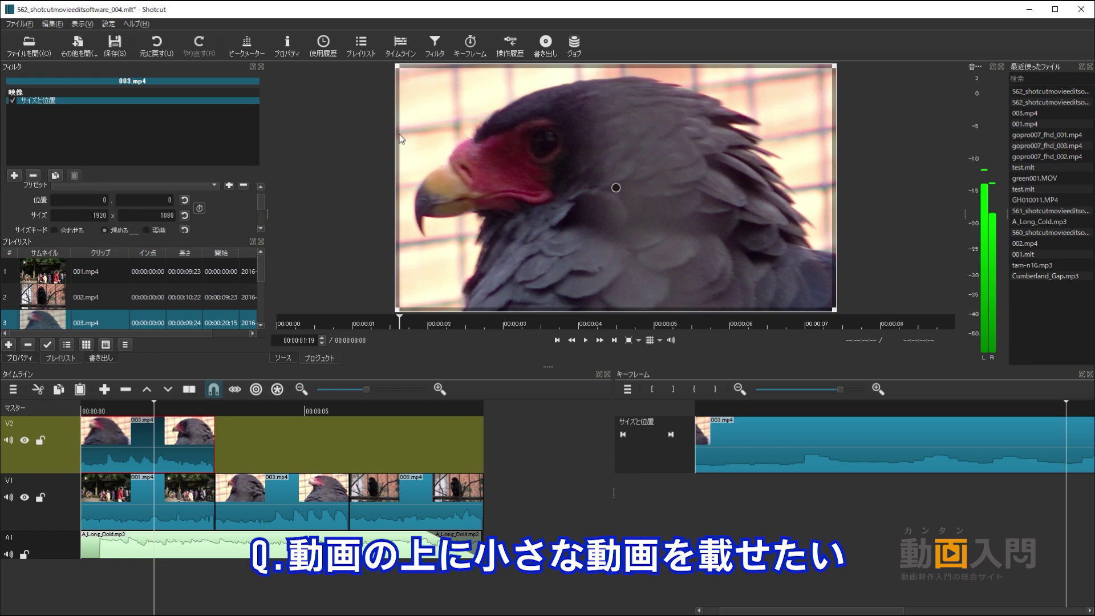
click(396, 64)
drag(415, 77, 766, 268)
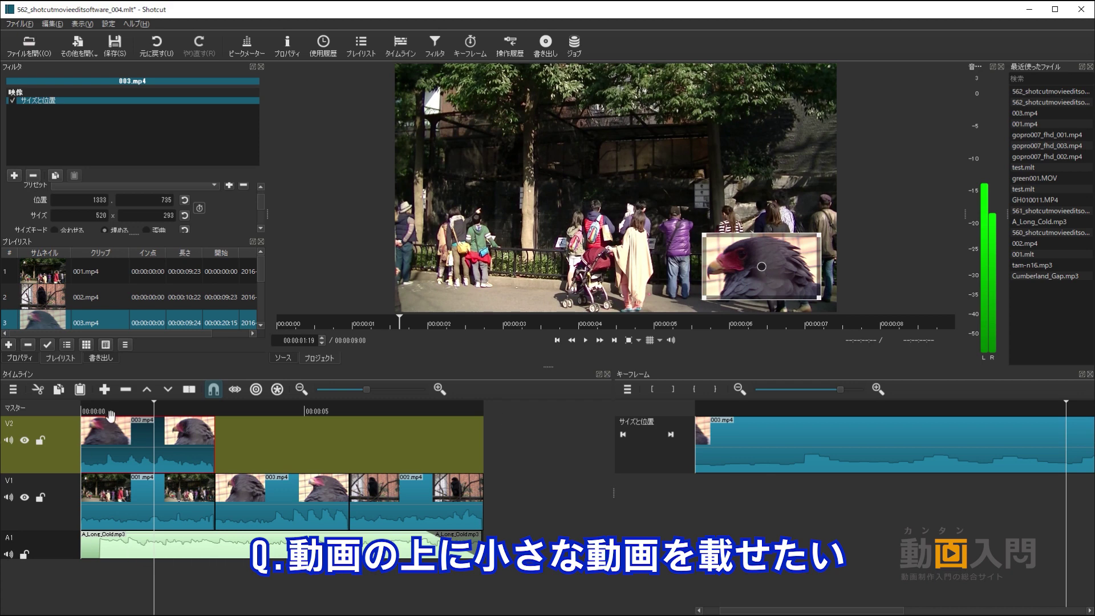
Step: Play the timeline from the beginning to check the small overlaid video
drag(111, 412, 81, 410)
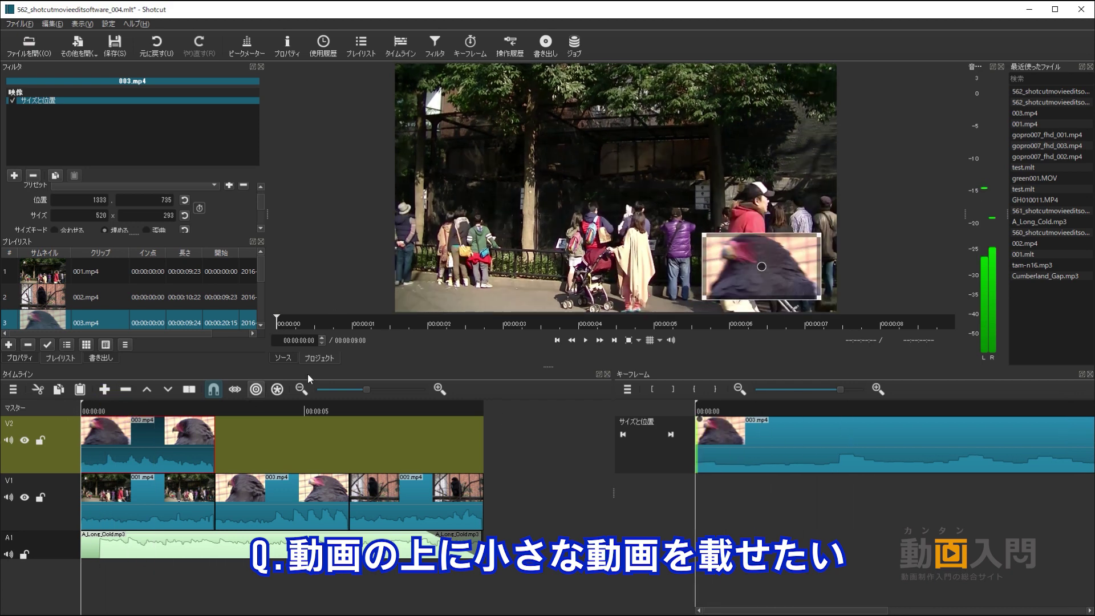
click(586, 340)
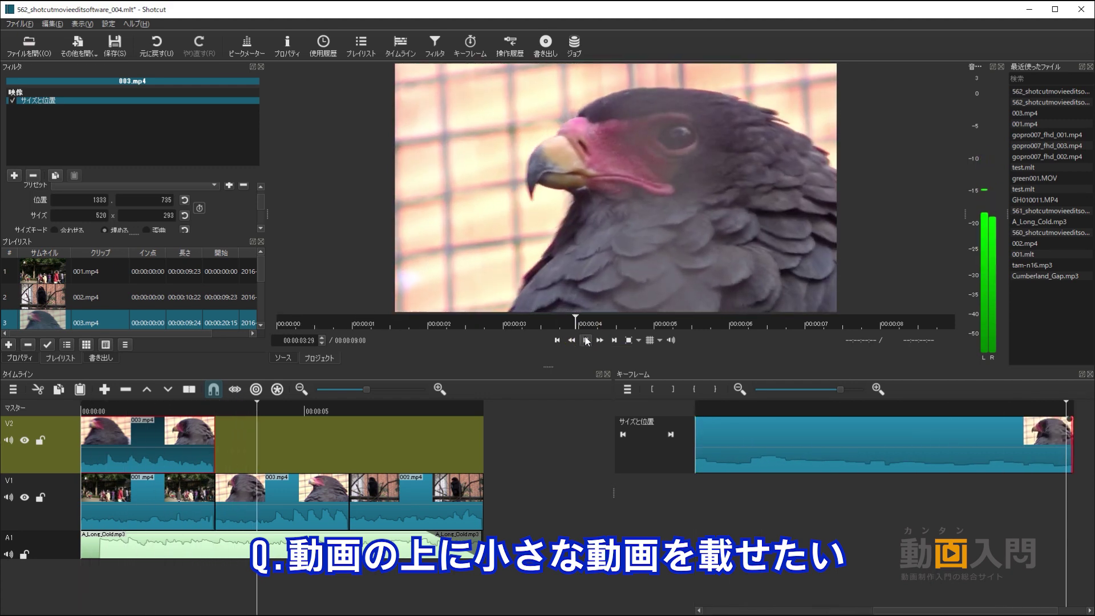
click(586, 340)
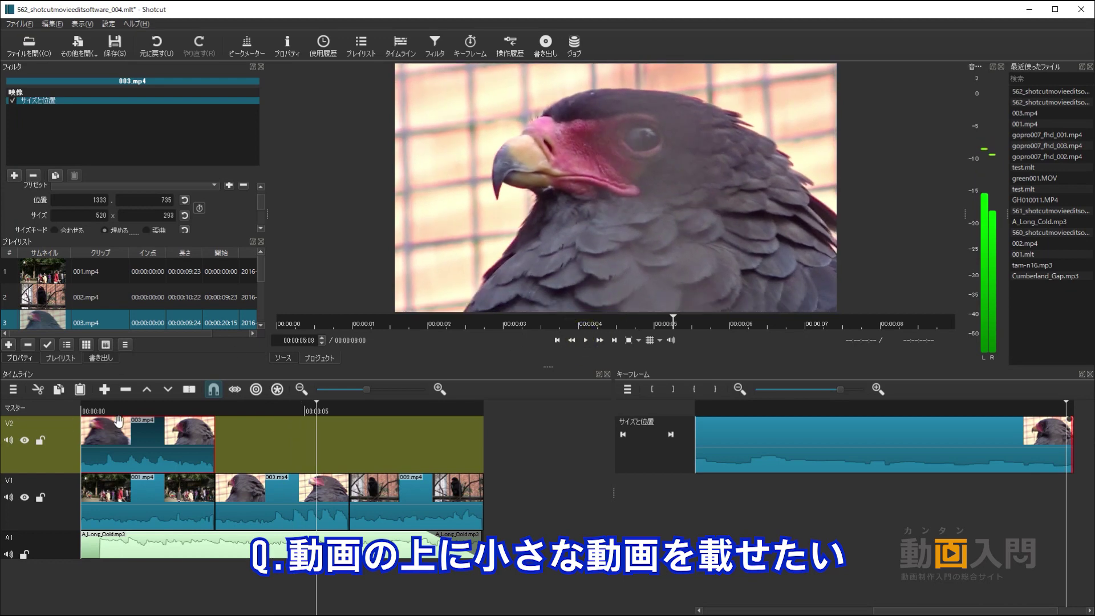
click(127, 409)
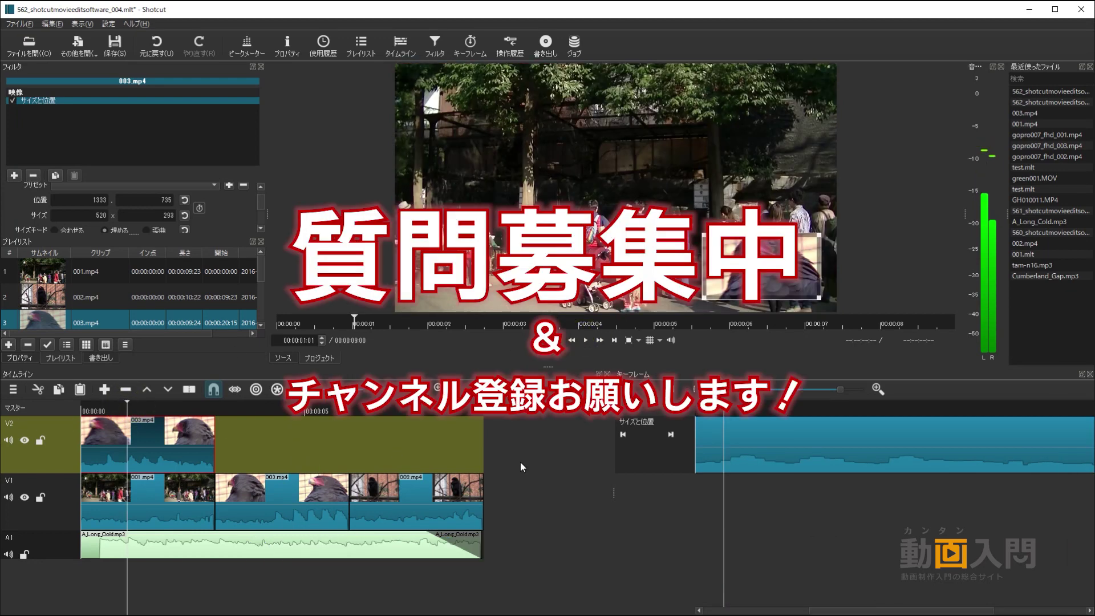